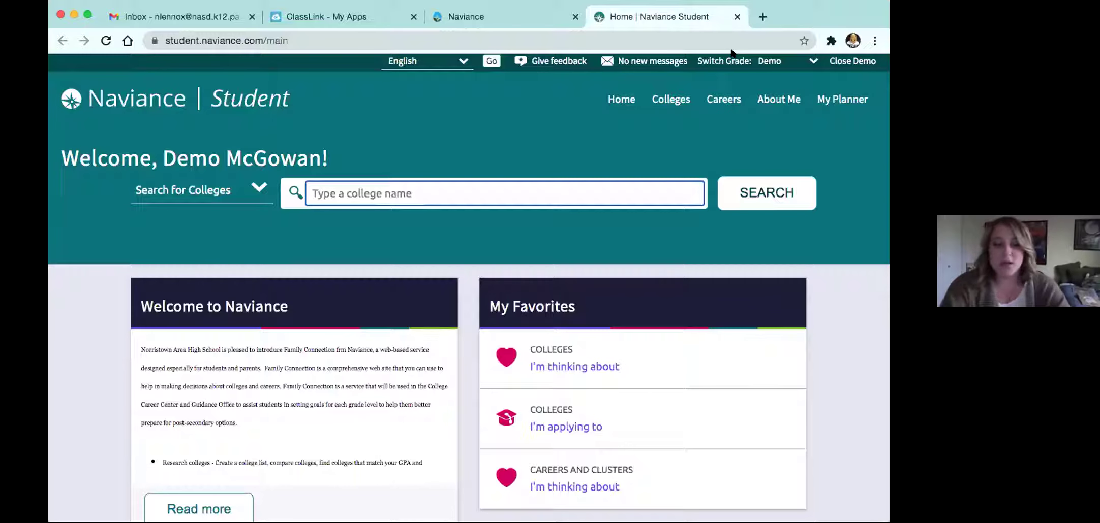
# Search colleges for 'West Chester University' and open the West Chester University of Pennsylvania profile.
pyautogui.write('West Che')
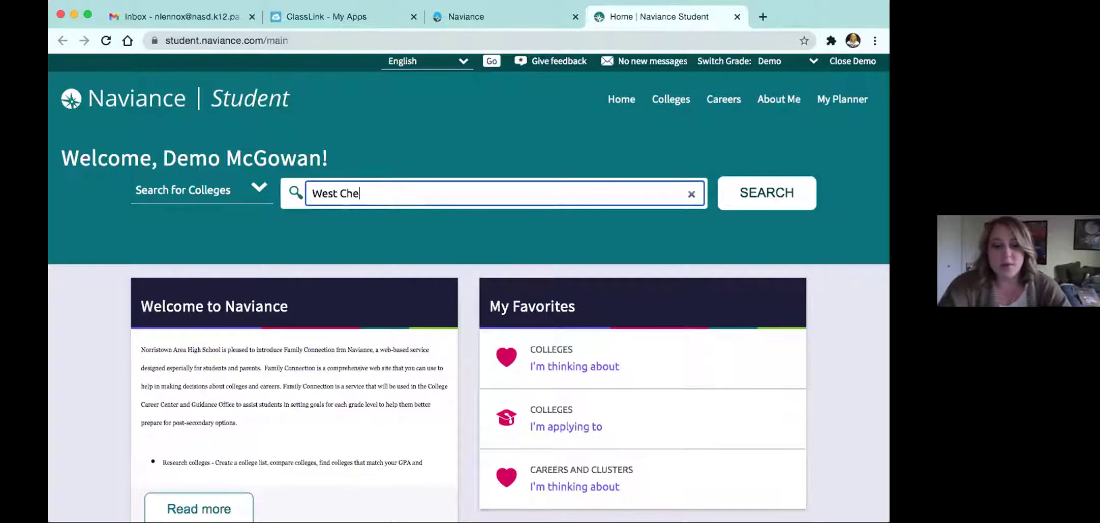
pyautogui.write('ster University')
pyautogui.press('Return')
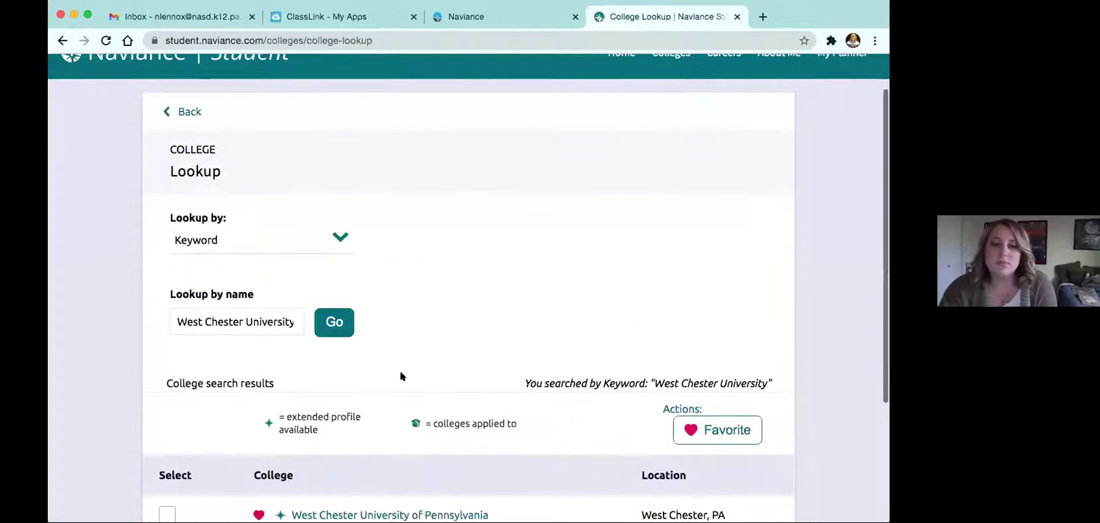
pyautogui.scroll(-5, 401, 377)
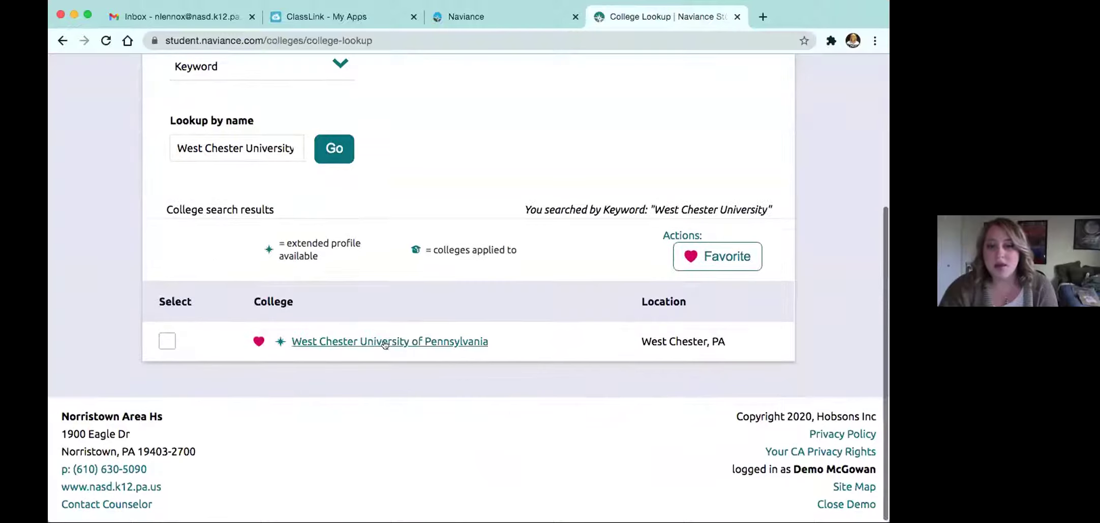
pyautogui.click(404, 341)
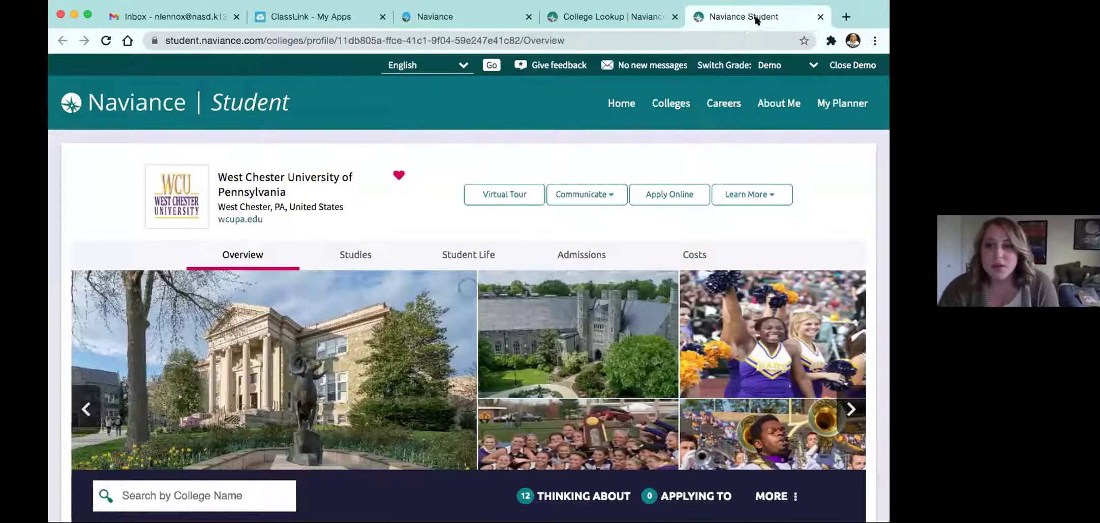
# Heart West Chester University of Pennsylvania as a favorite, then go back to the College Lookup results tab.
pyautogui.scroll(-1, 380, 279)
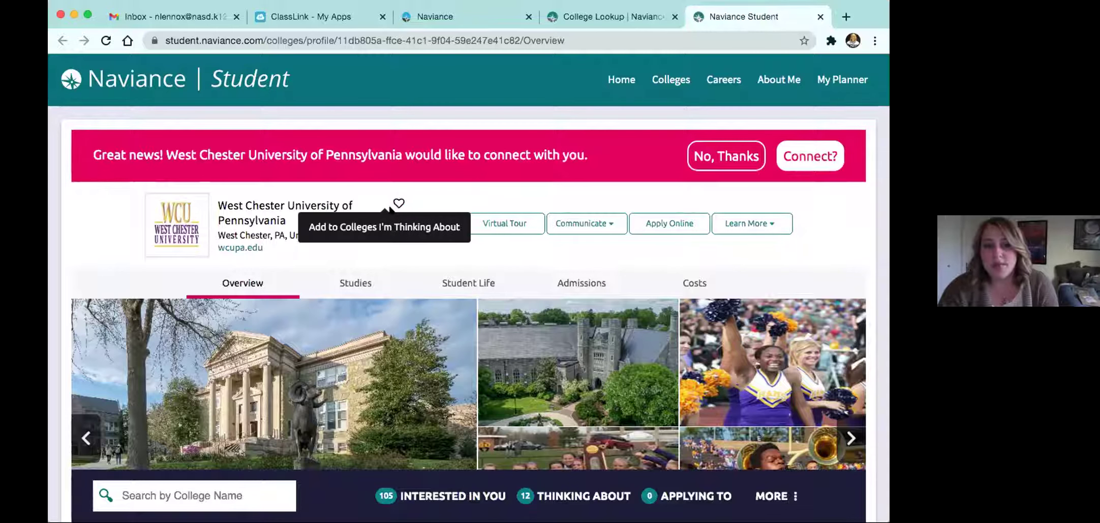
pyautogui.click(398, 203)
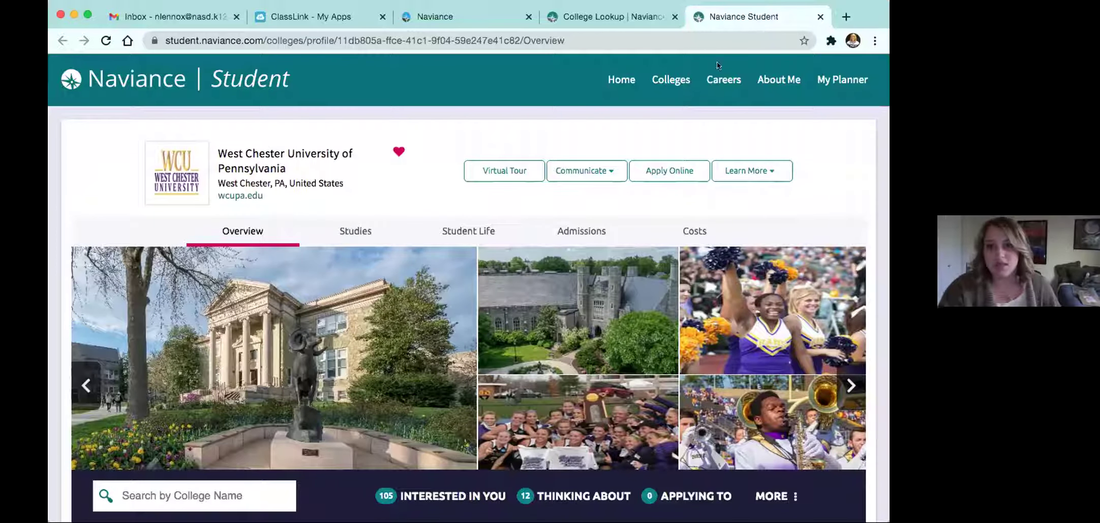
pyautogui.click(624, 17)
pyautogui.scroll(5, 596, 152)
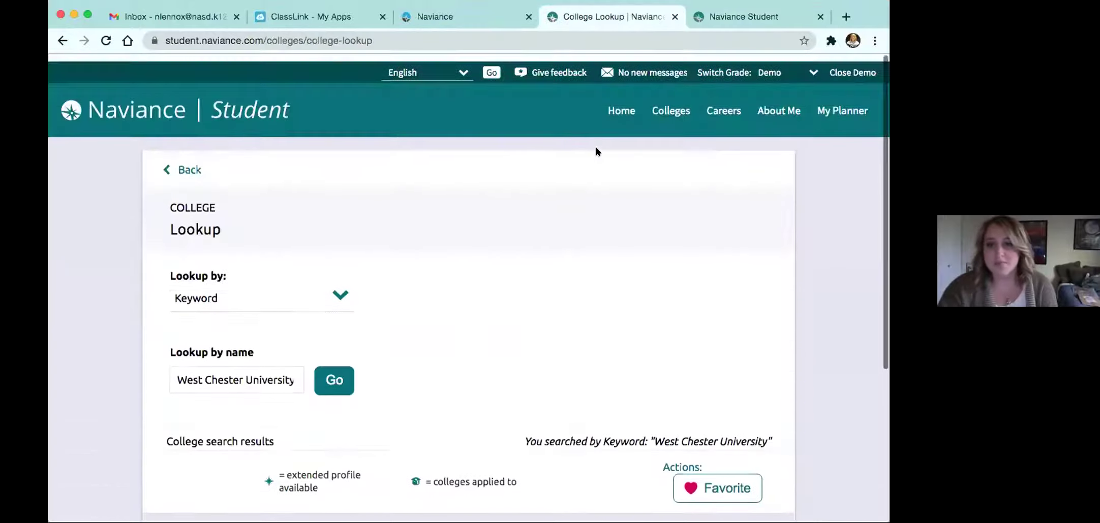
# Open SuperMatch College Search from Colleges > Find Your Fit.
pyautogui.click(665, 104)
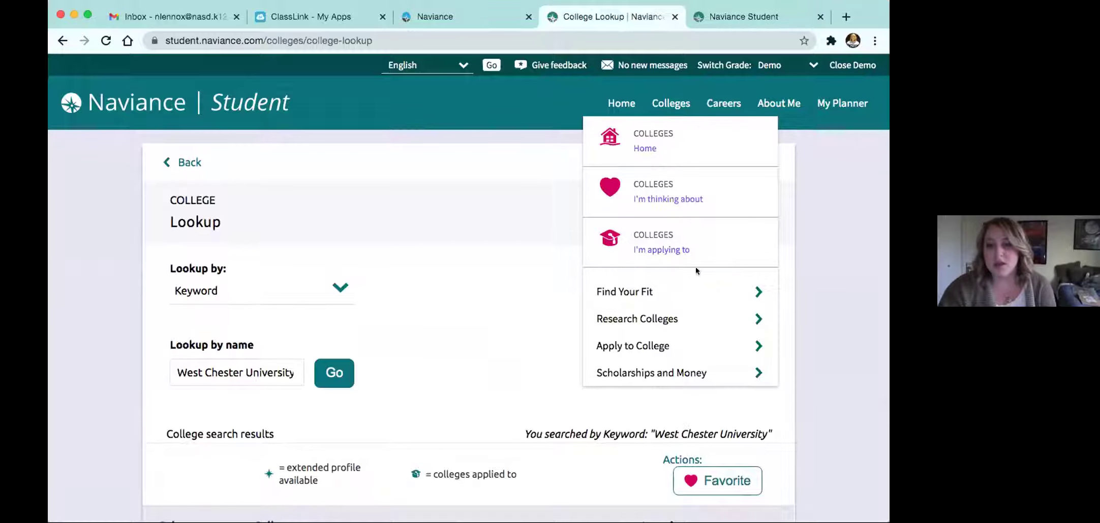
pyautogui.click(756, 291)
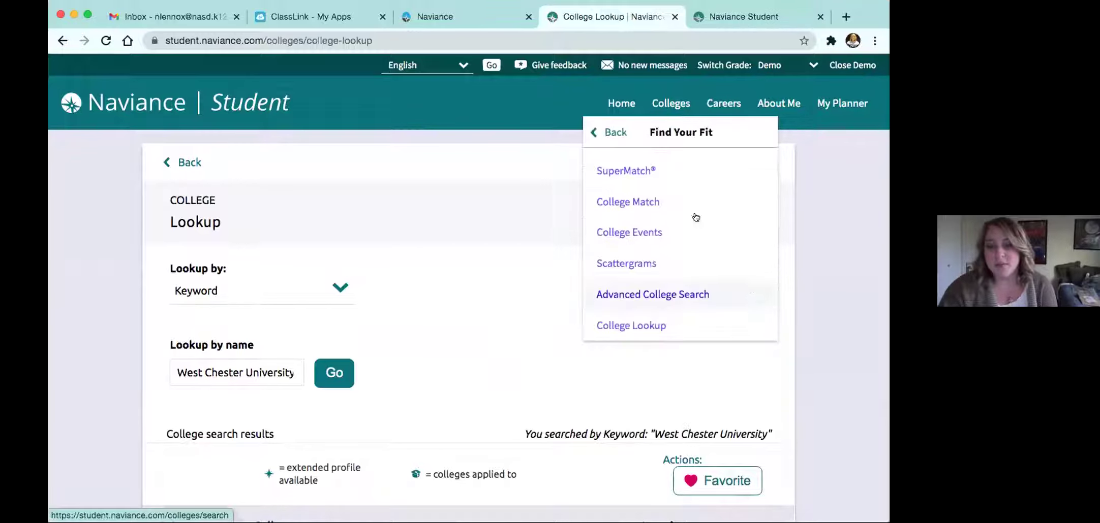
pyautogui.click(635, 170)
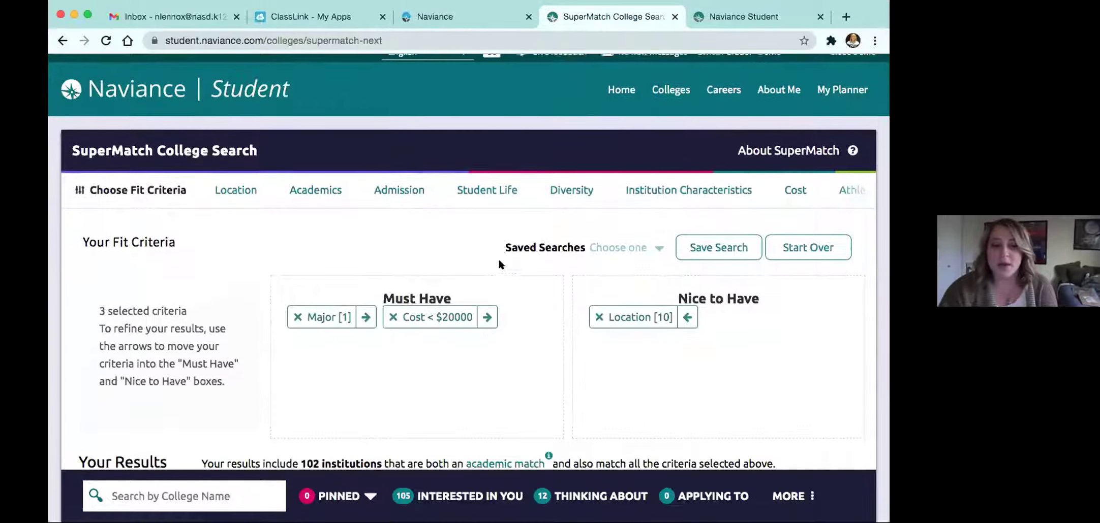
# Review the SuperMatch results, topped by University of North Georgia at 100% fit, then open the Colleges menu.
pyautogui.scroll(-3, 500, 263)
pyautogui.scroll(-5, 498, 264)
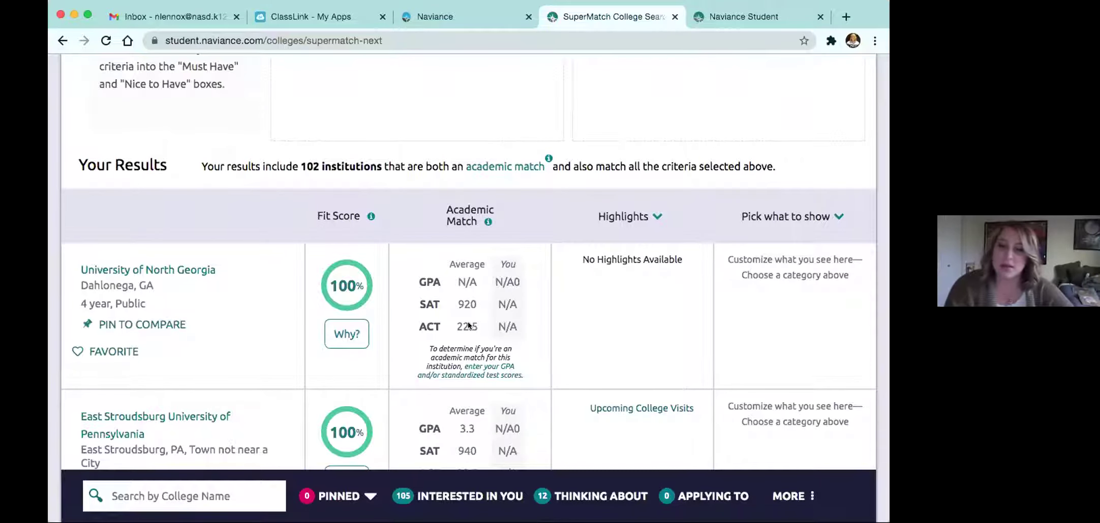
pyautogui.scroll(1, 468, 326)
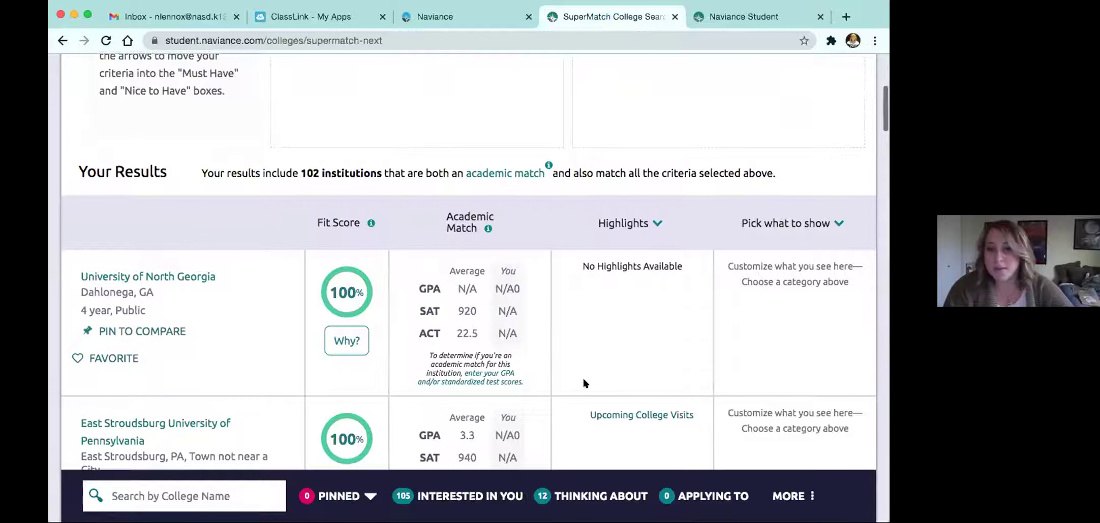
pyautogui.scroll(3, 625, 388)
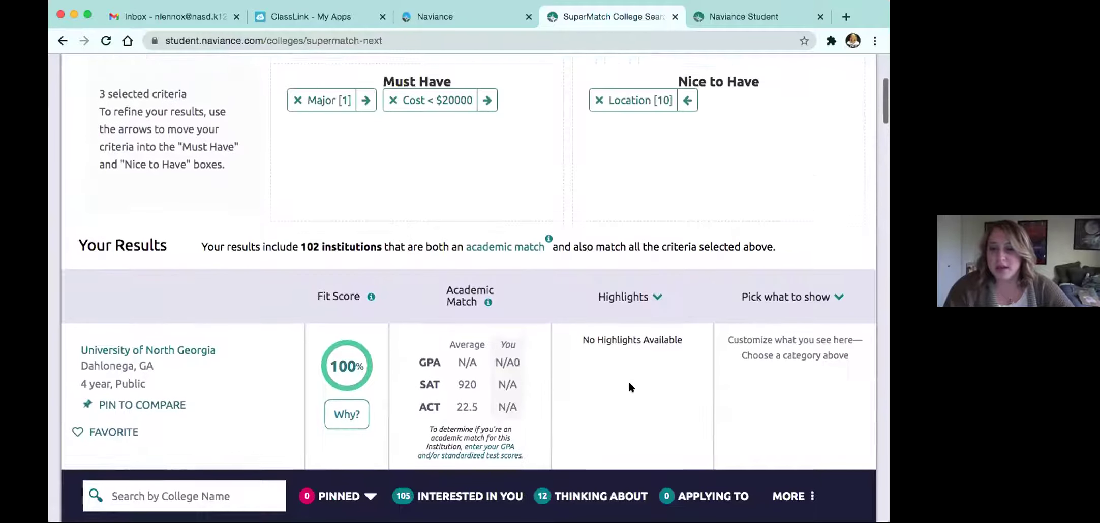
pyautogui.scroll(1, 629, 388)
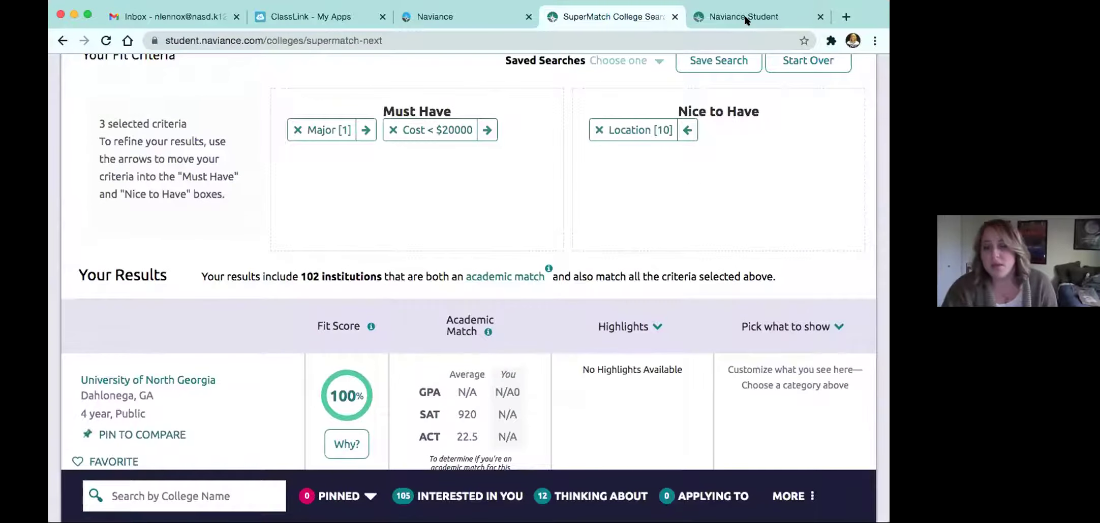
pyautogui.scroll(-10, 669, 331)
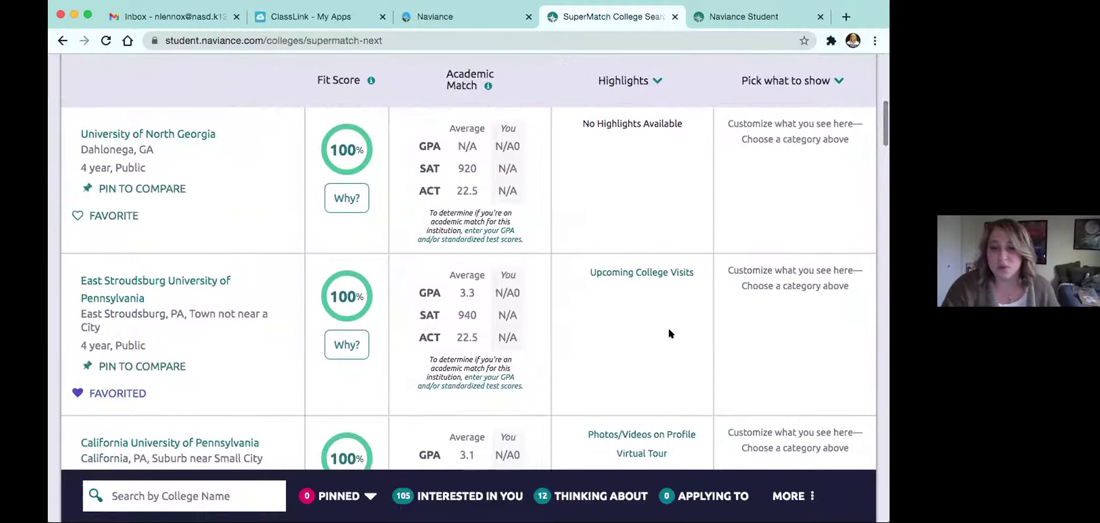
pyautogui.scroll(5, 669, 330)
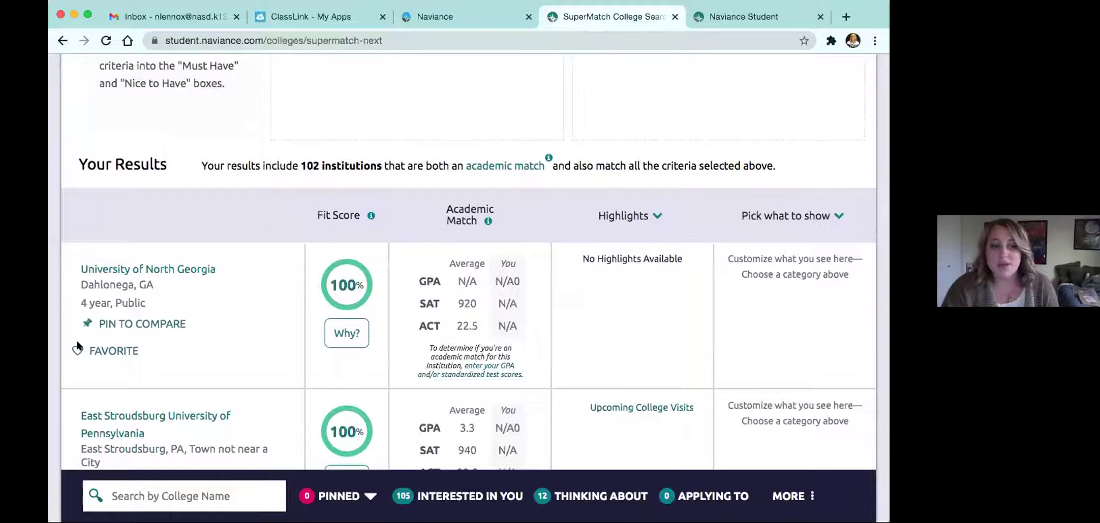
pyautogui.scroll(12, 386, 287)
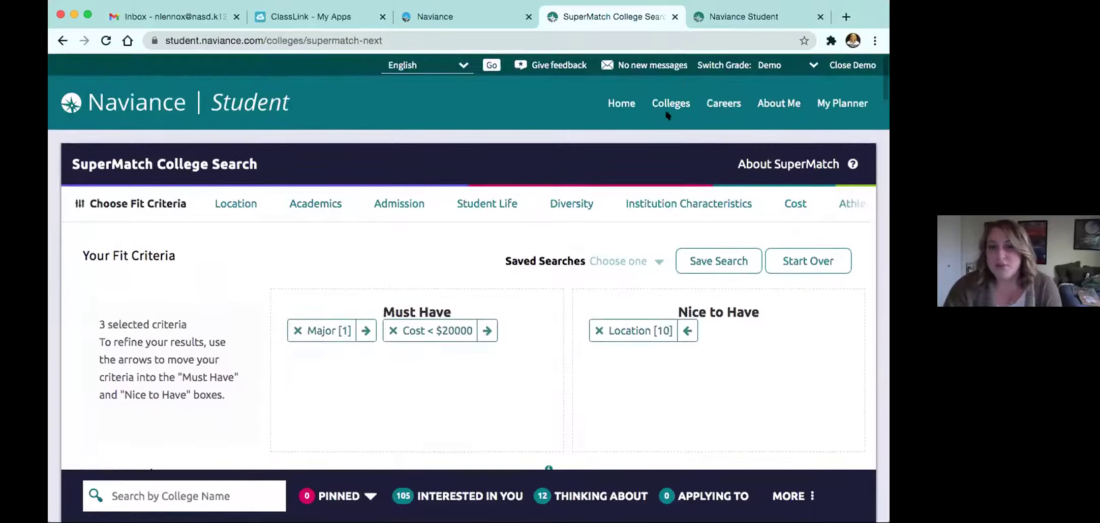
pyautogui.click(671, 105)
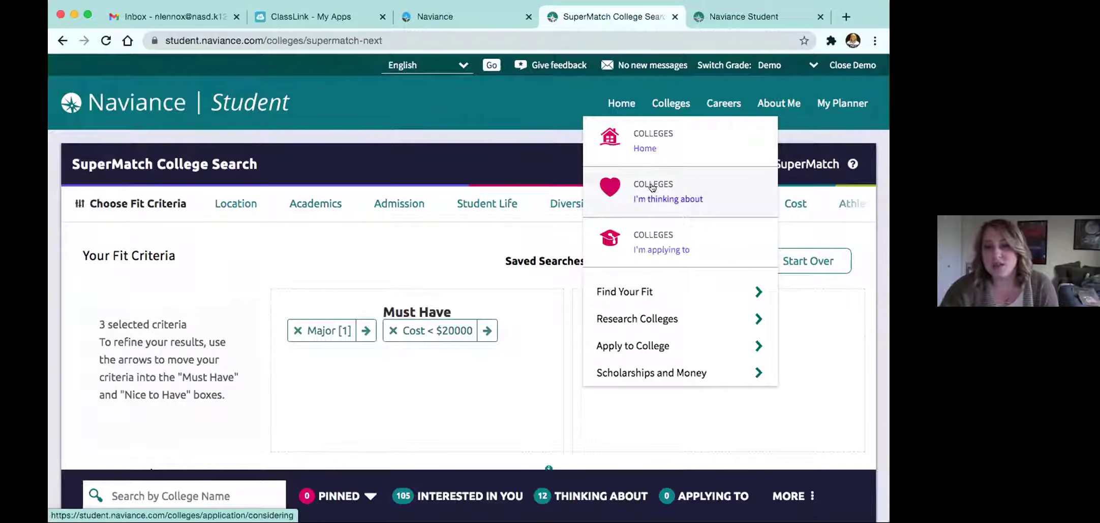
# Open Colleges I'm Thinking About and tick the University of Central Florida checkbox.
pyautogui.click(649, 193)
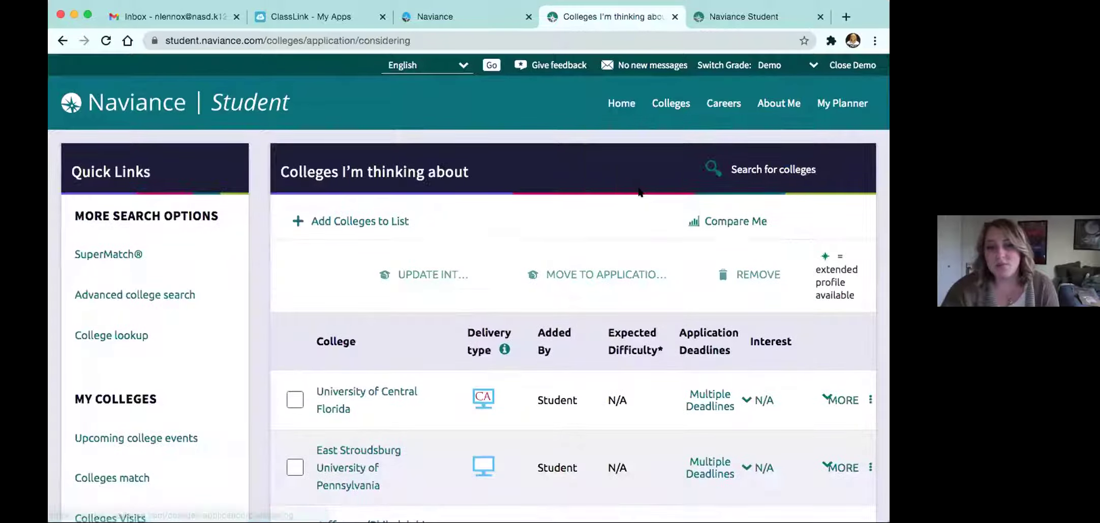
pyautogui.scroll(-2, 451, 213)
pyautogui.scroll(-3, 450, 214)
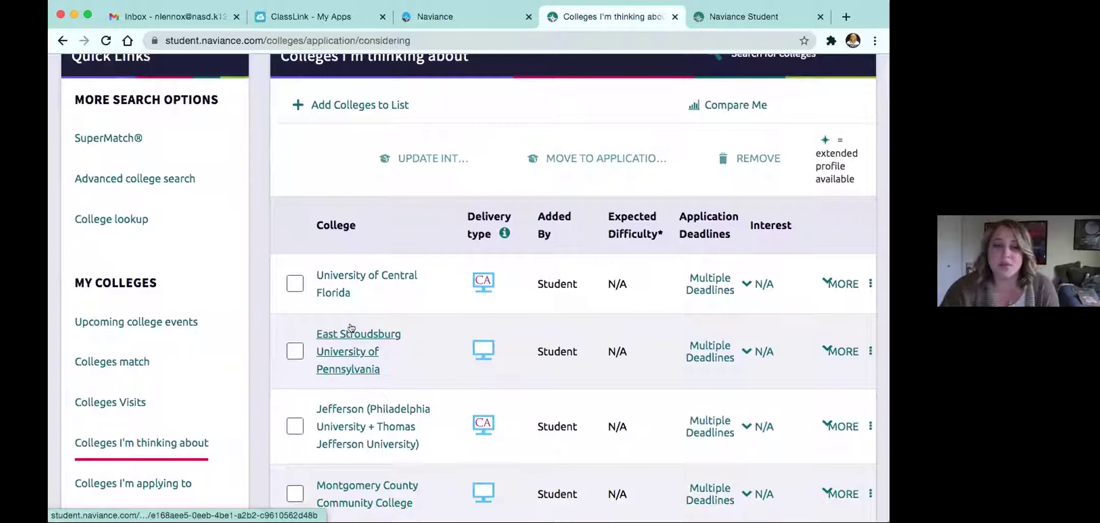
pyautogui.click(294, 282)
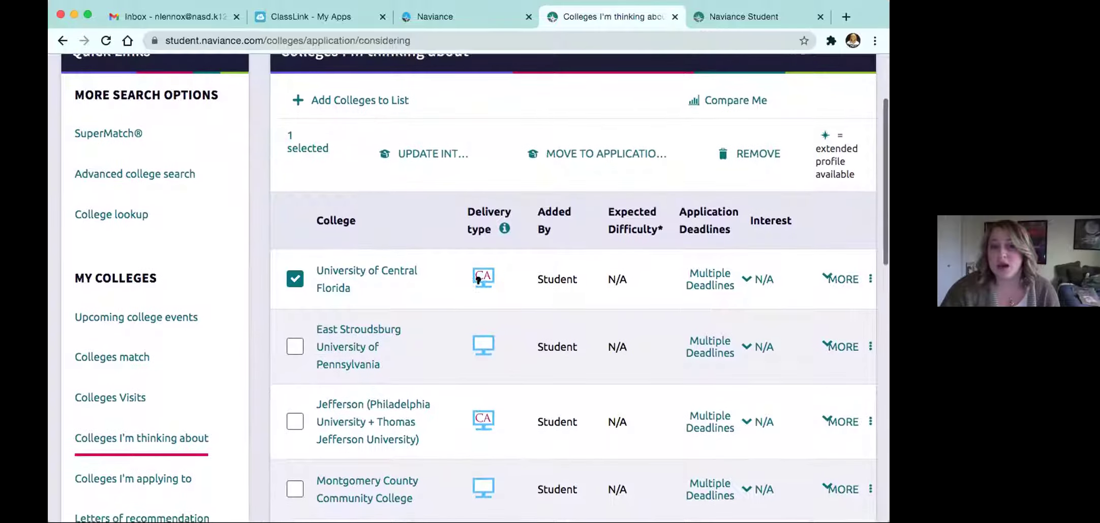
# View University of Central Florida's Multiple Deadlines list, then close it and return to the top.
pyautogui.scroll(-1, 482, 350)
pyautogui.scroll(-2, 481, 345)
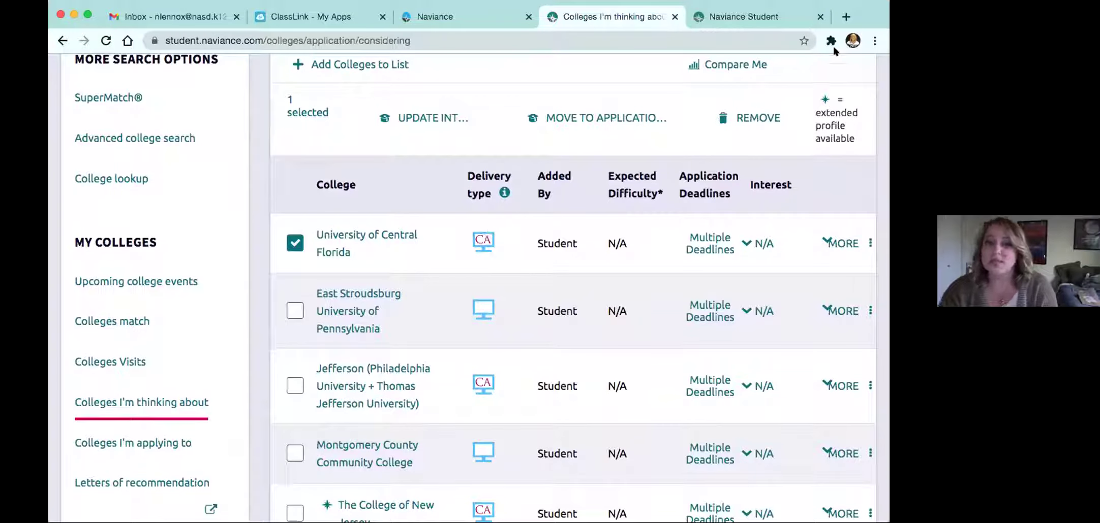
pyautogui.click(736, 245)
pyautogui.scroll(-3, 693, 376)
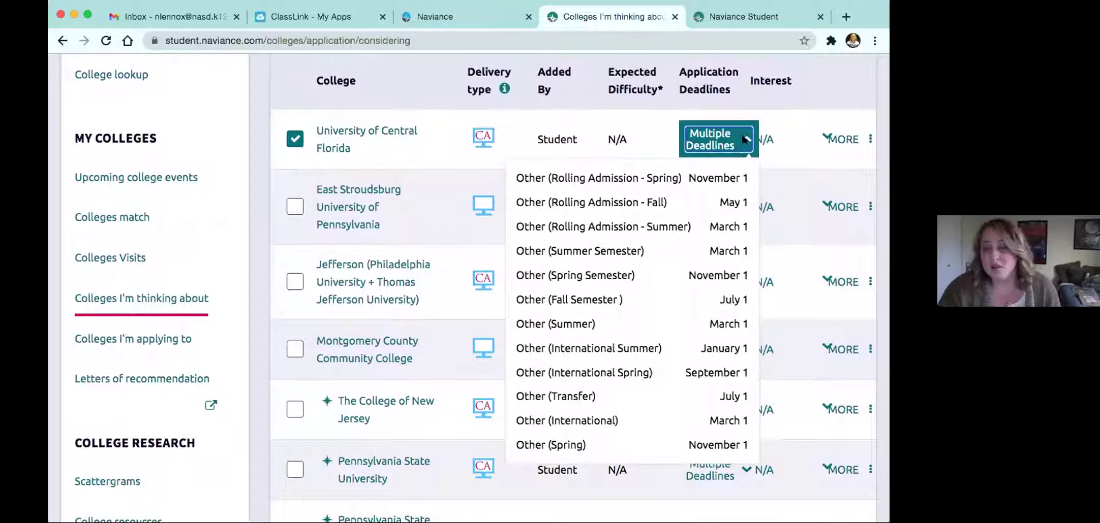
pyautogui.click(745, 141)
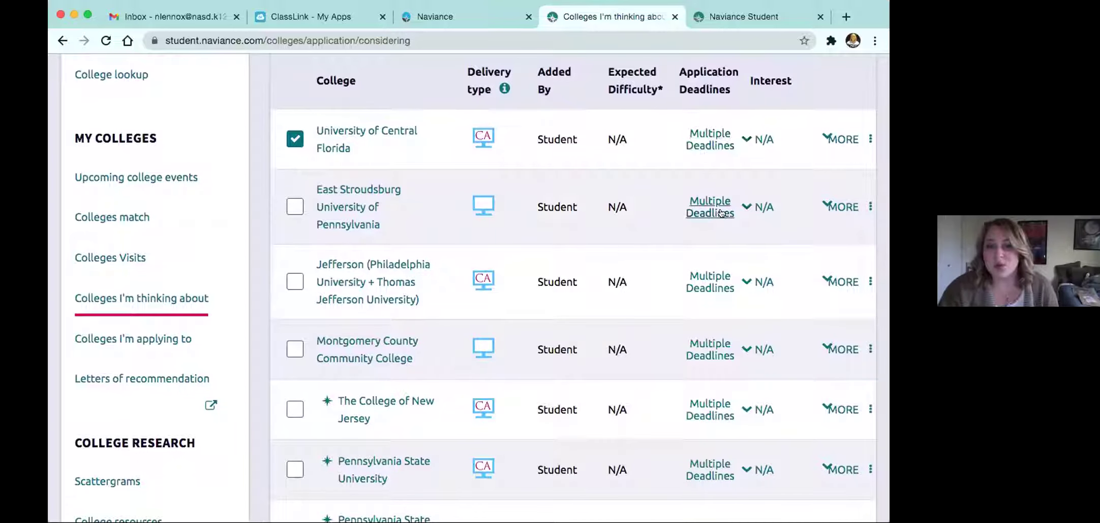
pyautogui.scroll(1, 722, 216)
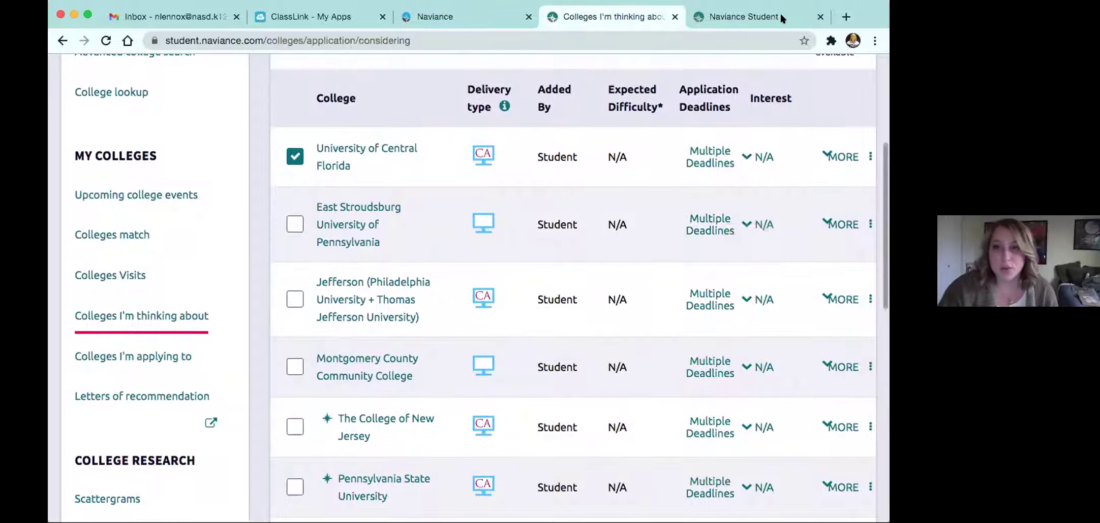
pyautogui.scroll(3, 511, 114)
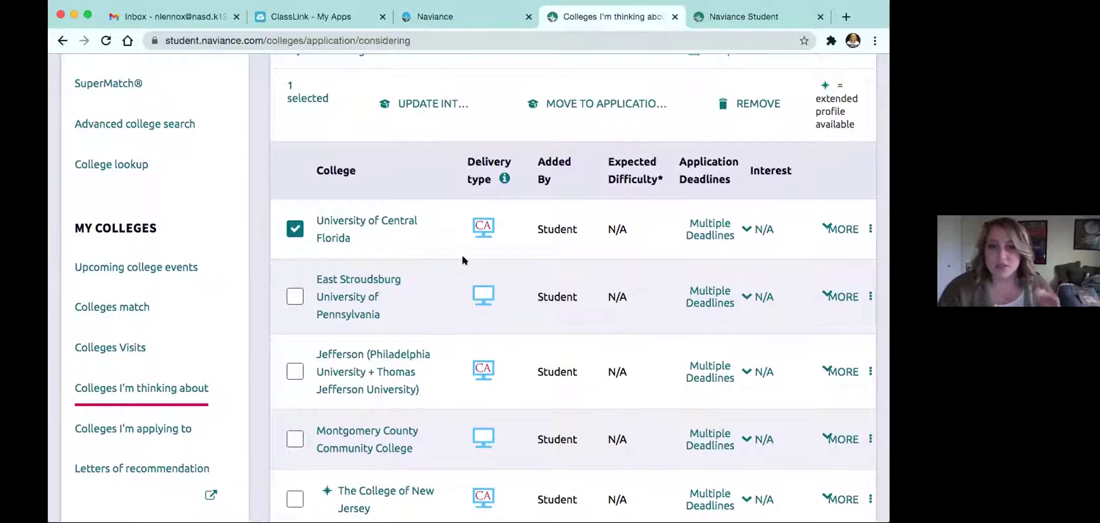
pyautogui.scroll(4, 462, 259)
pyautogui.scroll(3, 463, 259)
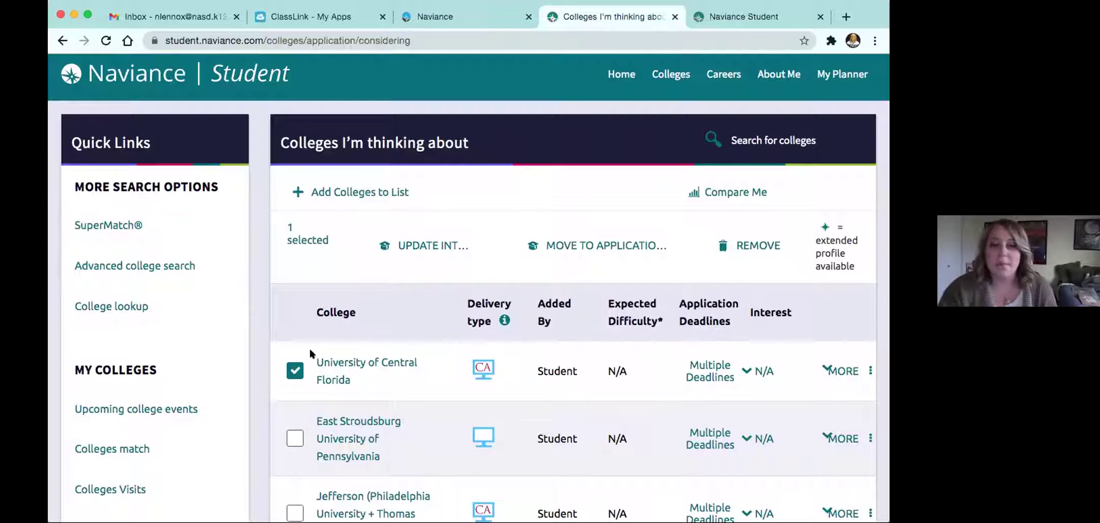
# Move University of Central Florida to applications with the Rolling Admission - Fall May 1 deadline.
pyautogui.click(569, 245)
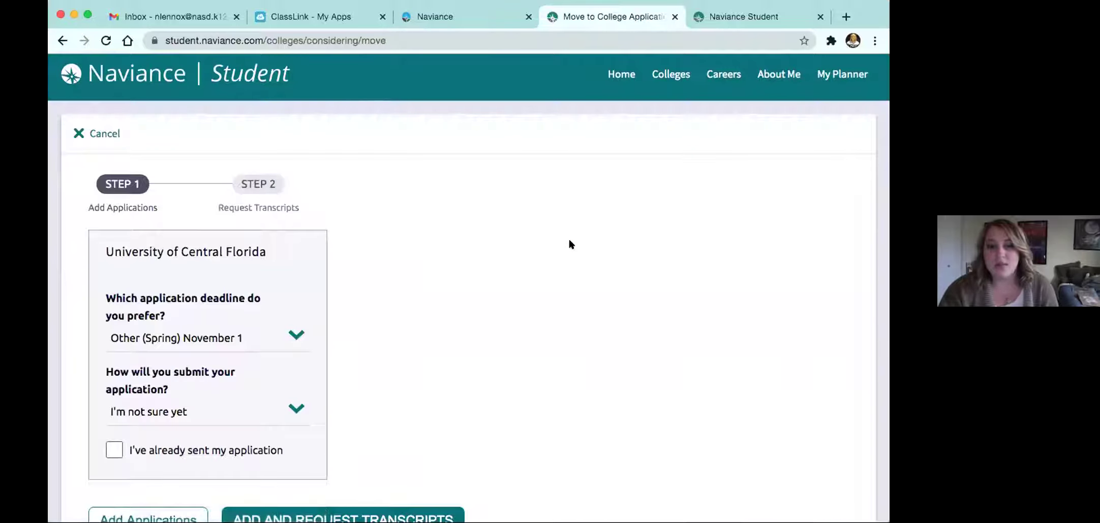
pyautogui.scroll(-2, 390, 245)
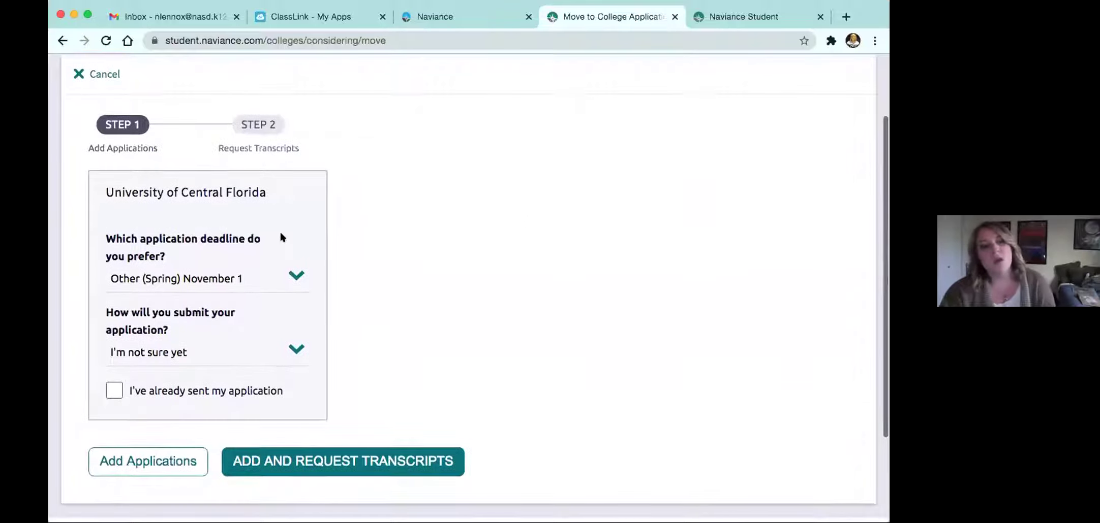
pyautogui.scroll(-1, 280, 236)
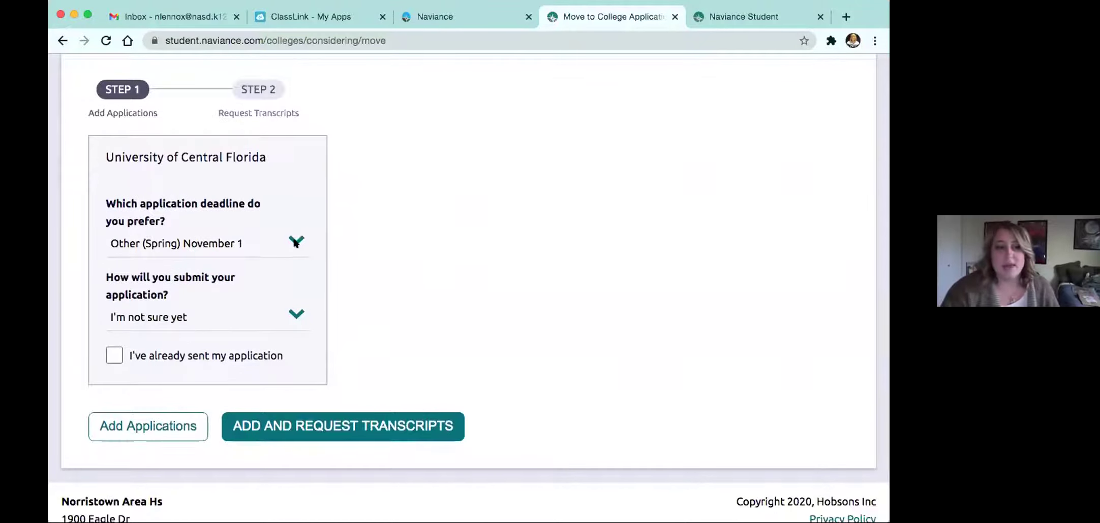
pyautogui.click(295, 238)
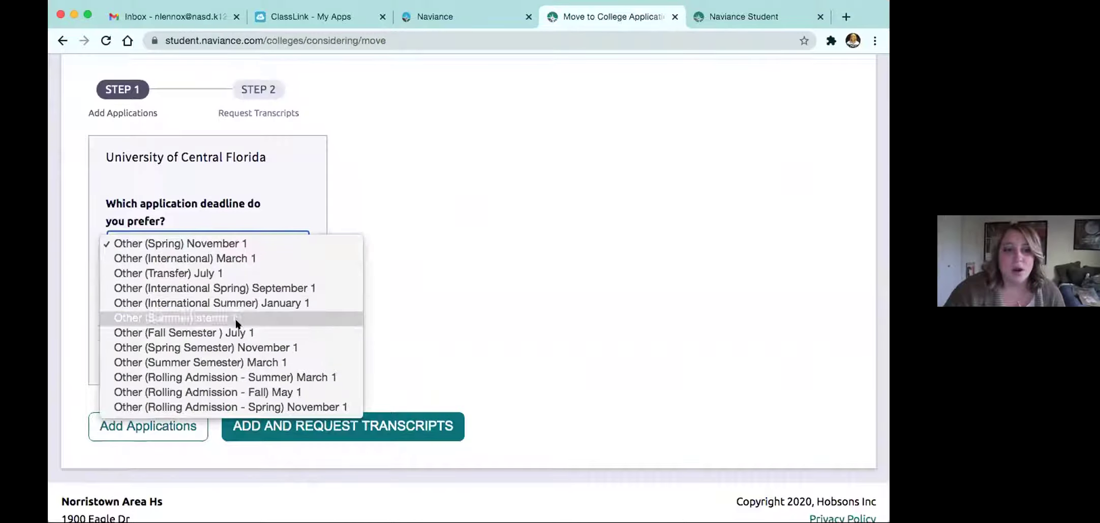
pyautogui.click(302, 393)
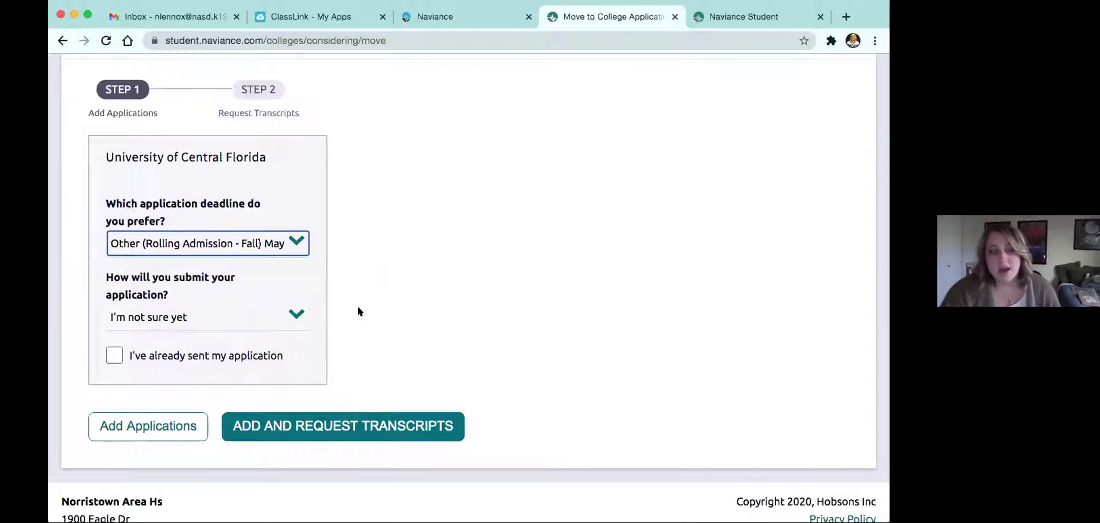
# Set the submission method to Via Common App and mark the application as already sent.
pyautogui.click(303, 312)
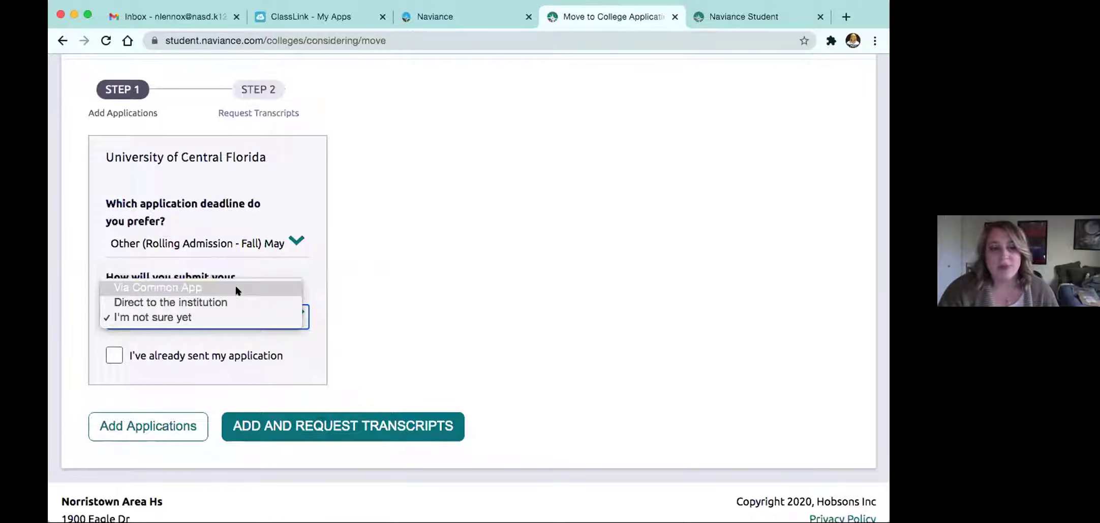
pyautogui.click(238, 289)
pyautogui.click(117, 356)
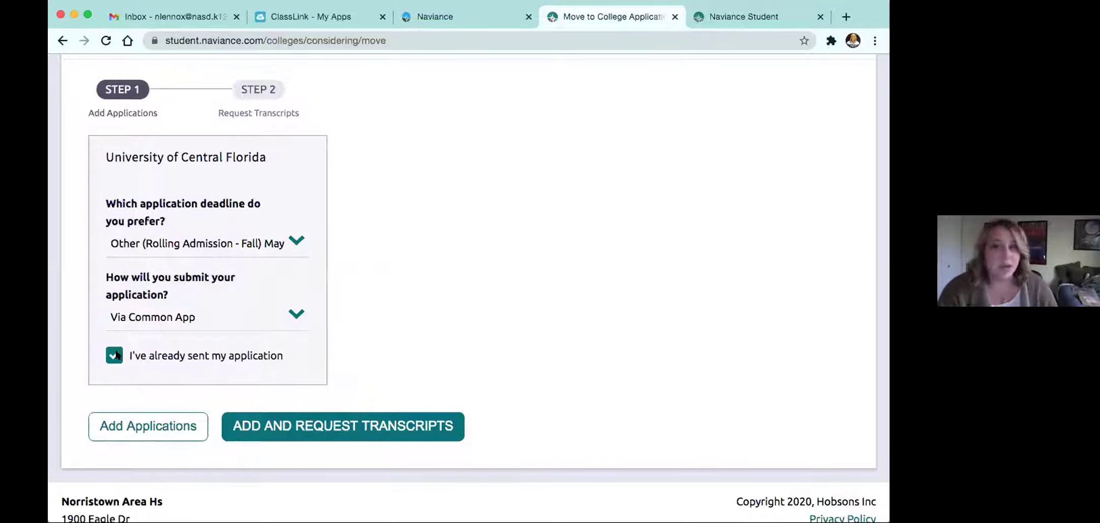
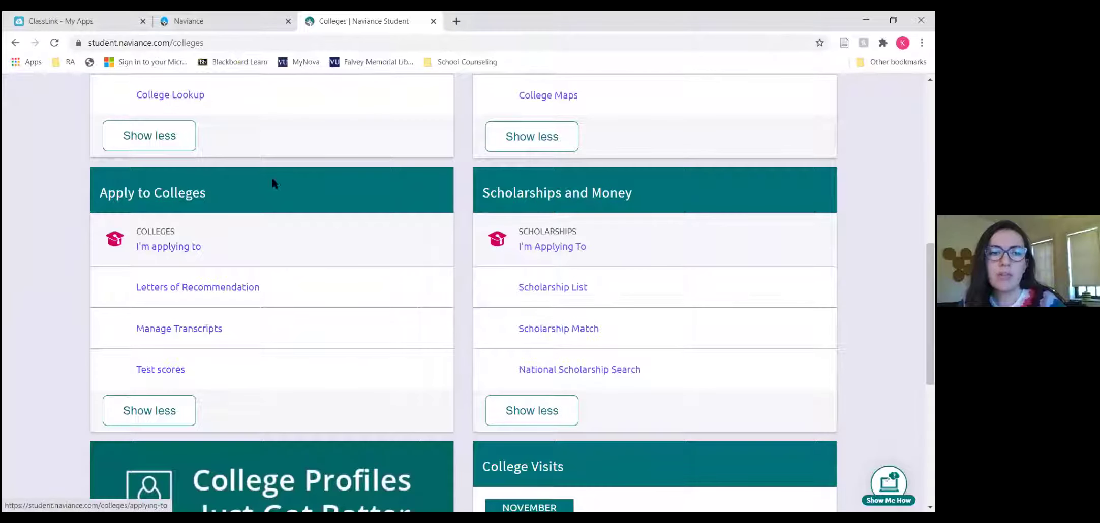
# Start a new letter of recommendation request from the Letters of Recommendation page.
pyautogui.click(172, 293)
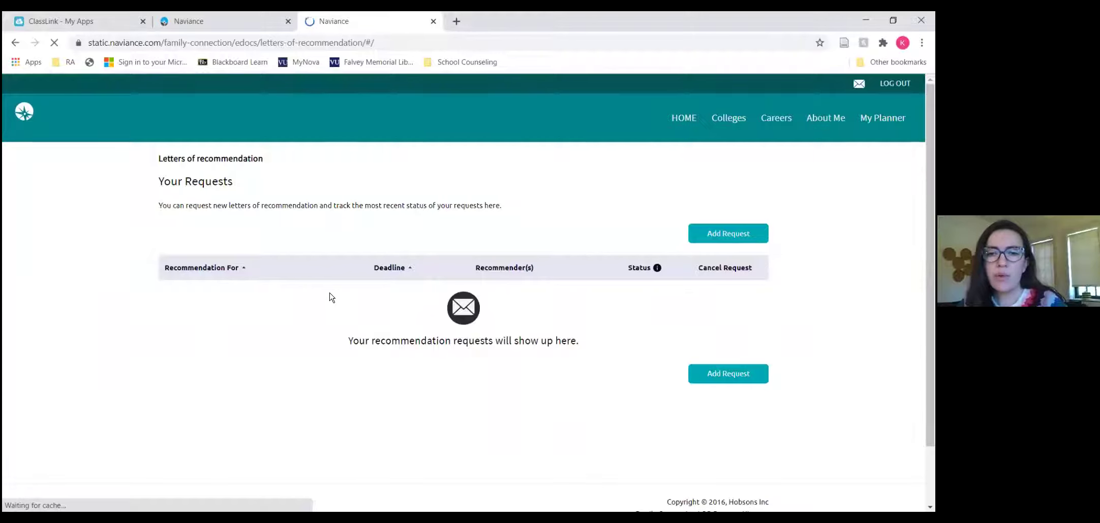
pyautogui.click(724, 239)
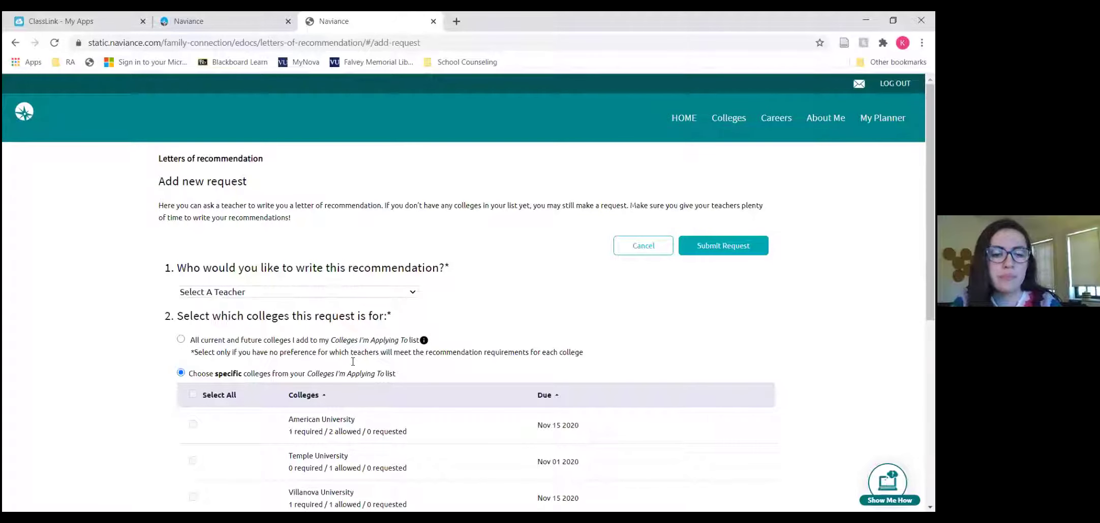
# Choose the recommending teacher from the Select A Teacher list.
pyautogui.scroll(-1, 356, 437)
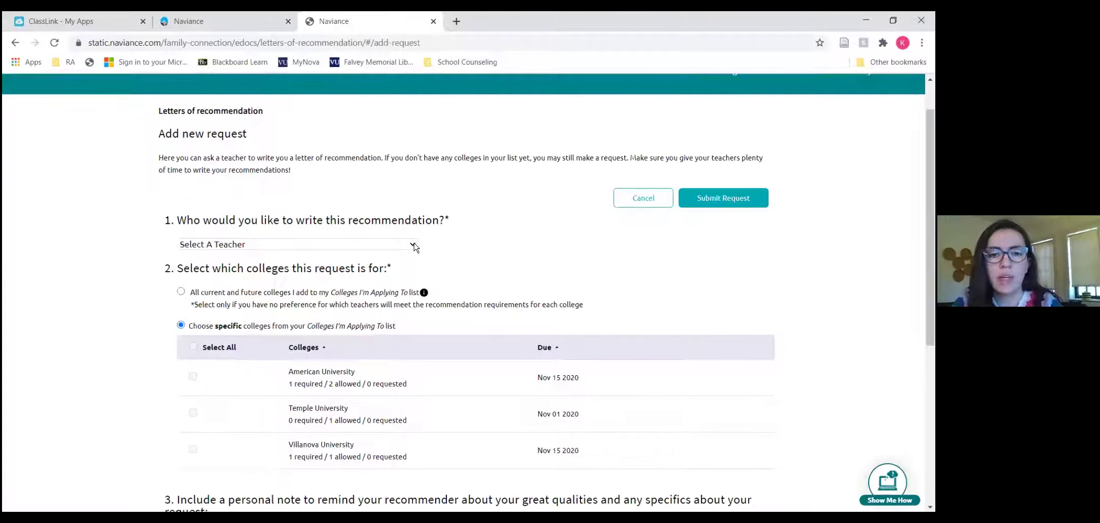
pyautogui.click(414, 245)
pyautogui.scroll(-7, 234, 441)
pyautogui.scroll(-4, 234, 441)
pyautogui.scroll(-3, 234, 441)
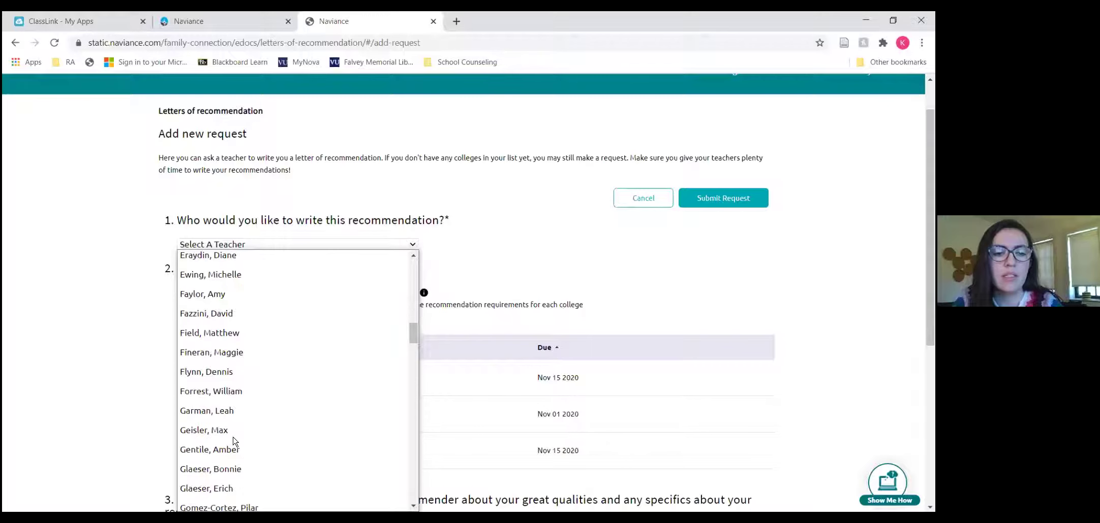
pyautogui.scroll(-4, 233, 441)
pyautogui.scroll(-1, 233, 441)
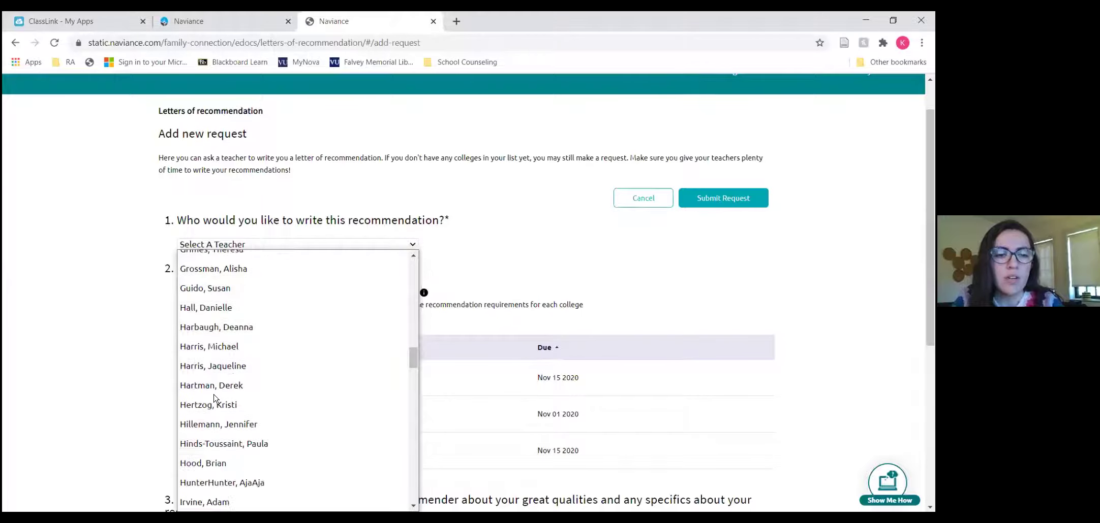
pyautogui.click(213, 401)
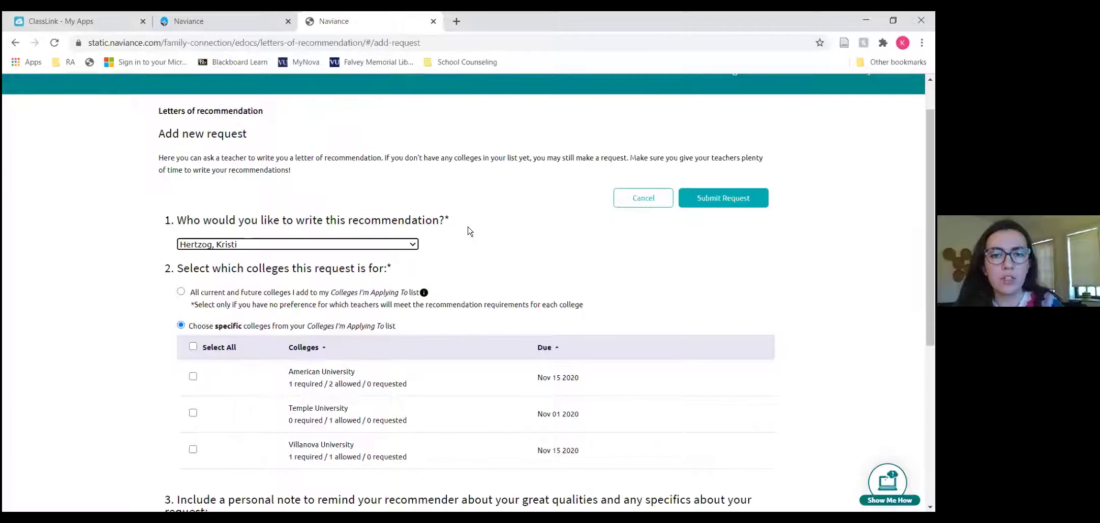
pyautogui.scroll(-1, 469, 232)
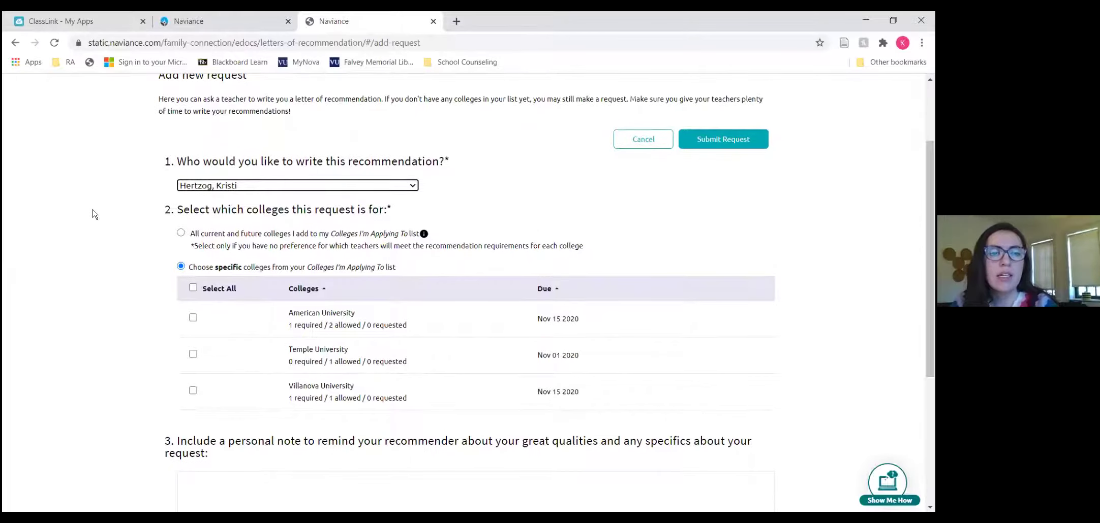
# Limit the request to specific colleges and tick only Villanova University.
pyautogui.scroll(-2, 93, 214)
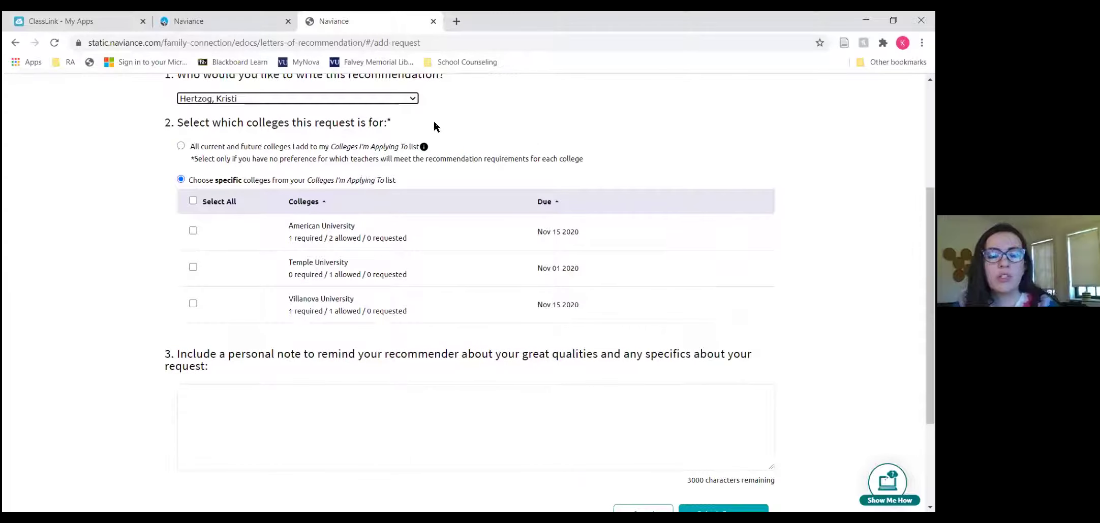
pyautogui.click(181, 147)
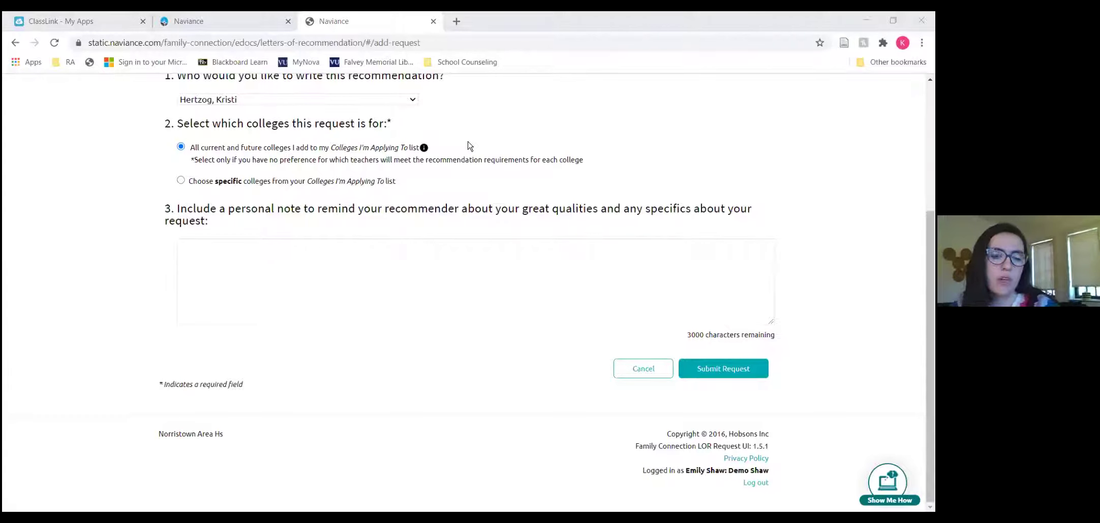
pyautogui.click(180, 182)
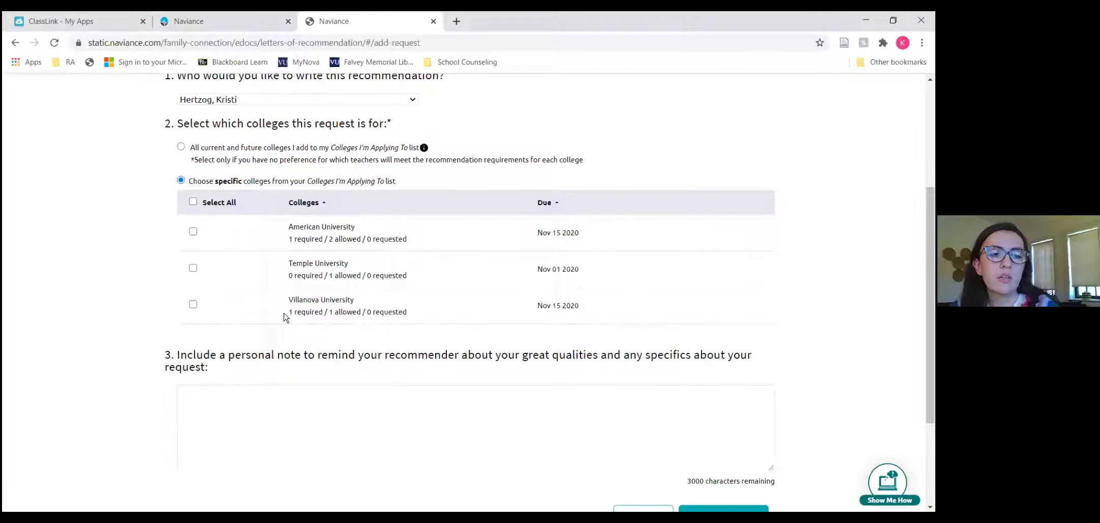
pyautogui.click(193, 305)
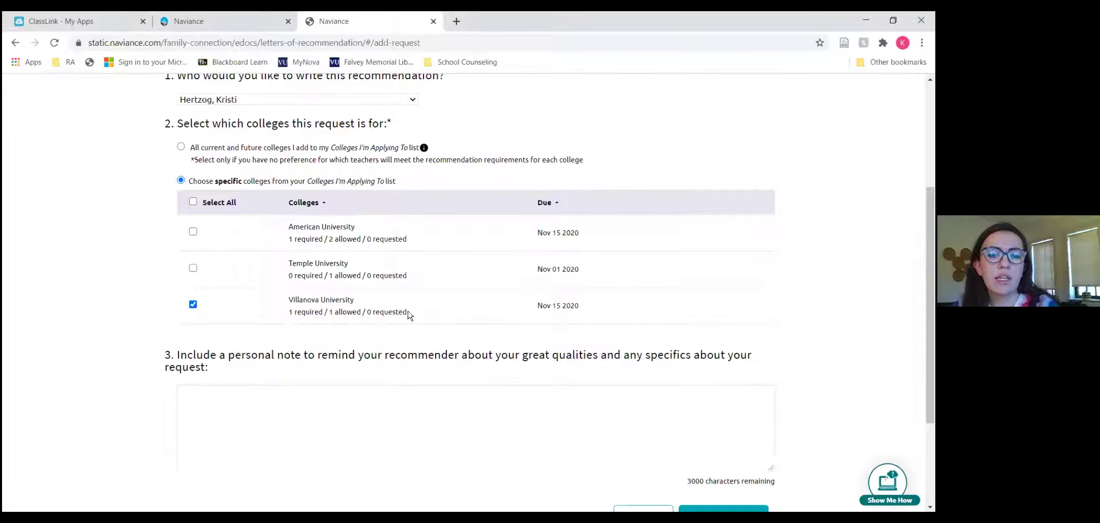
pyautogui.scroll(-1, 448, 316)
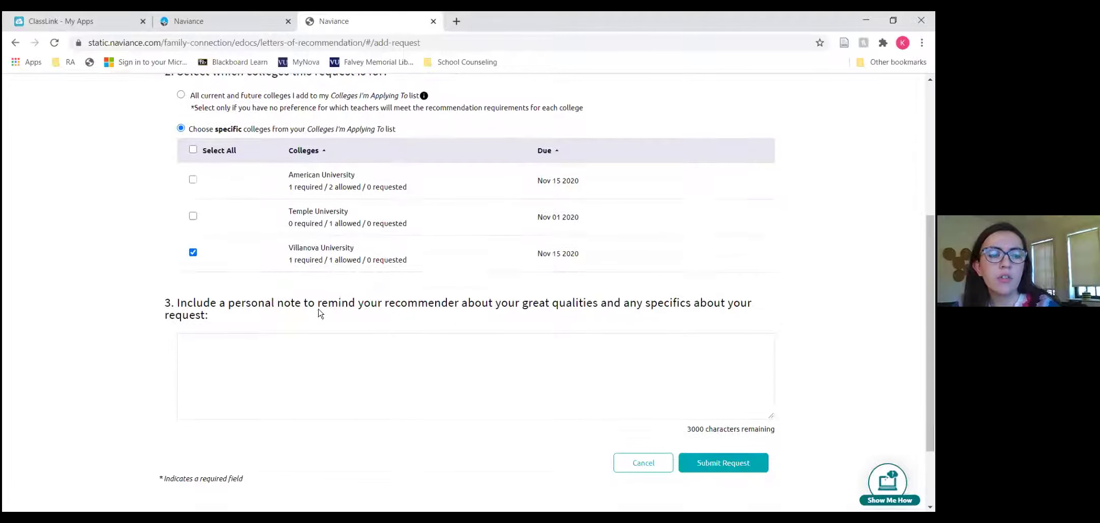
# Paste the prepared personal note into the note box.
pyautogui.click(234, 345)
pyautogui.scroll(-1, 234, 345)
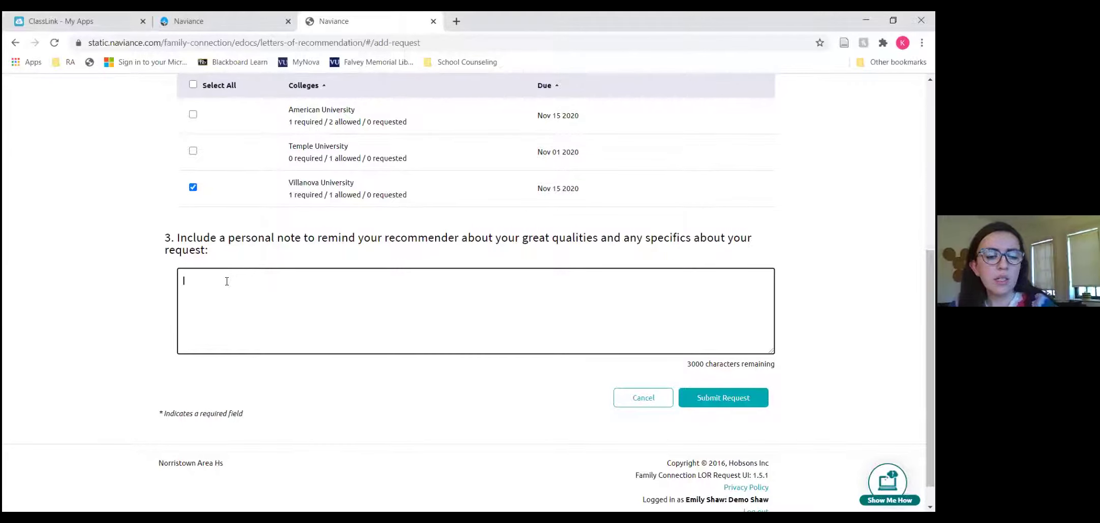
pyautogui.hotkey('ctrl', 'v')
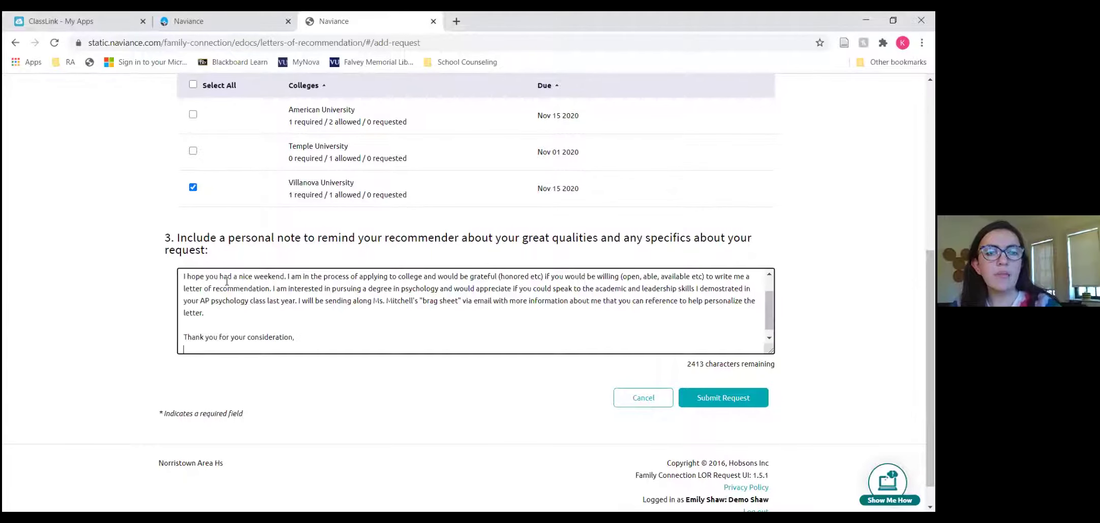
pyautogui.scroll(1, 227, 282)
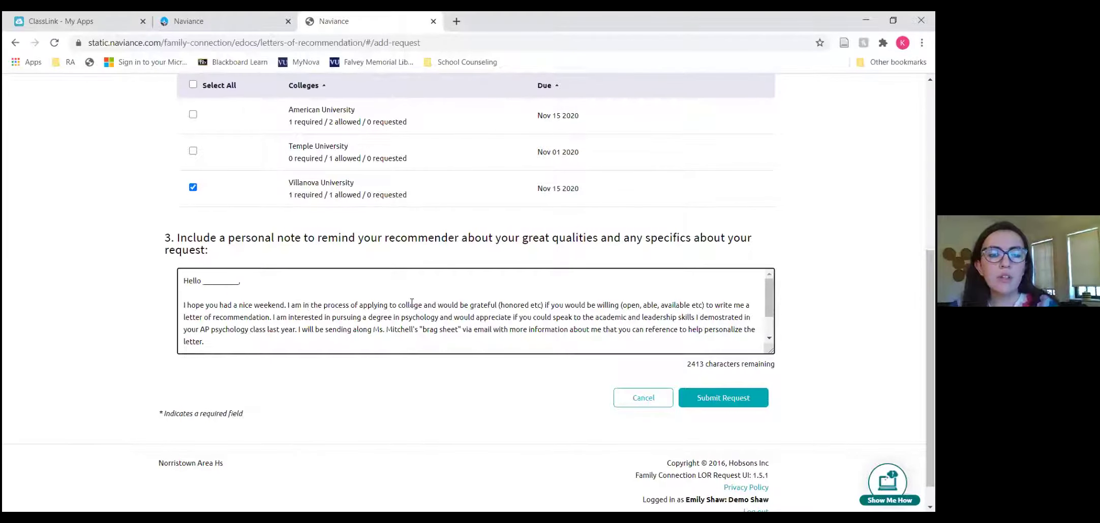
pyautogui.scroll(-1, 508, 298)
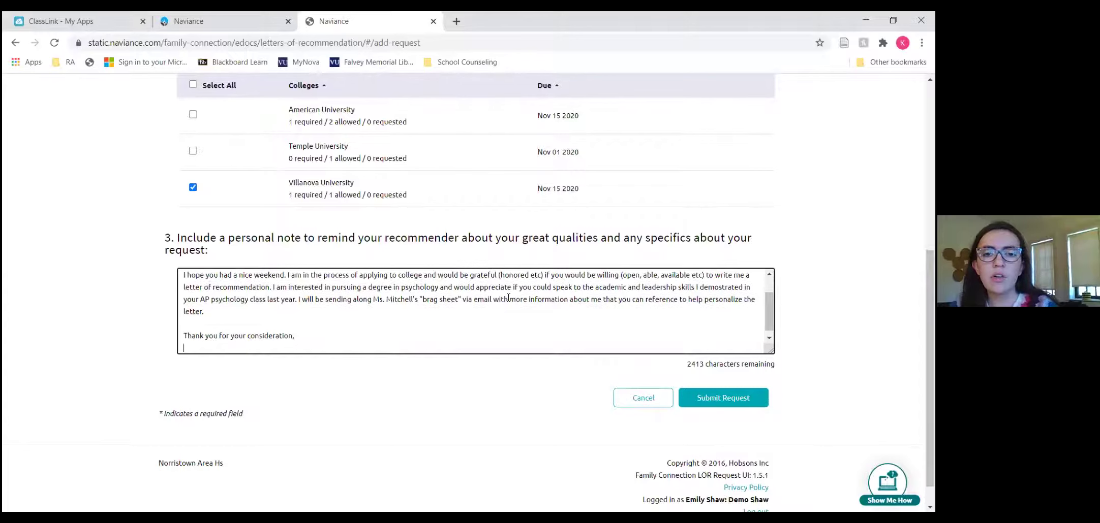
pyautogui.scroll(1, 508, 297)
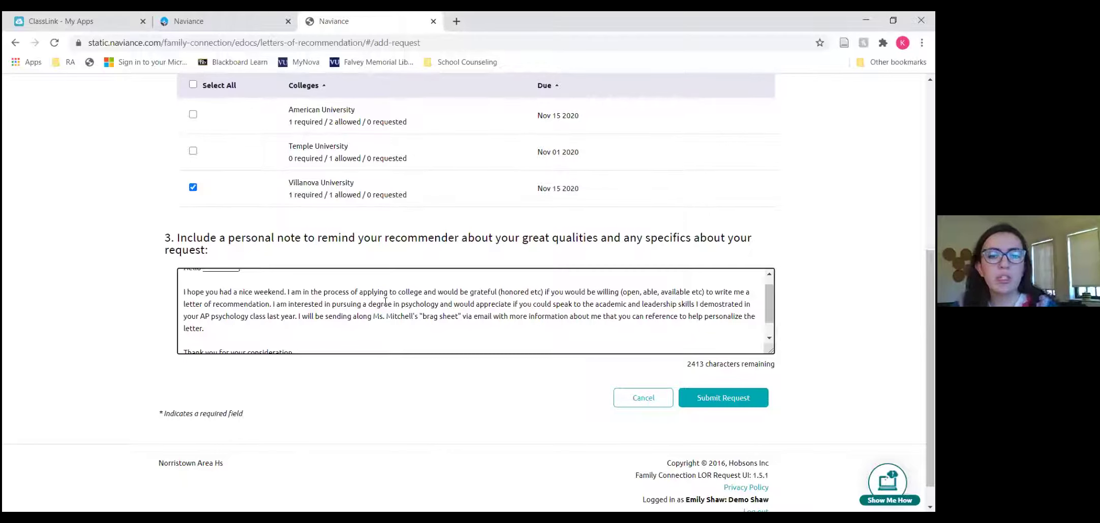
# Replace 'psychology' with 'english' and 'literature' in the note, then submit the request.
pyautogui.doubleClick(420, 305)
pyautogui.write('english')
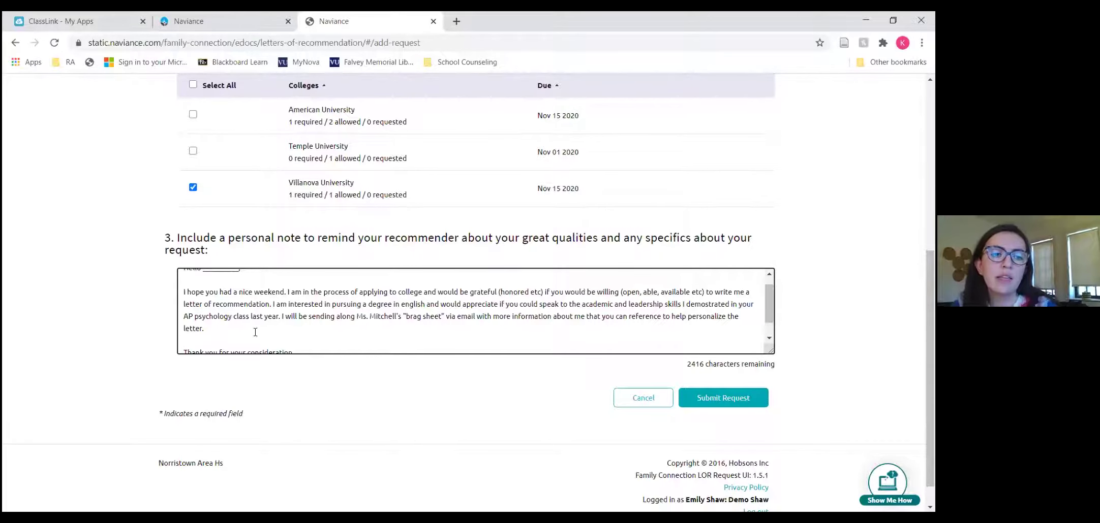
pyautogui.doubleClick(209, 314)
pyautogui.write('literature')
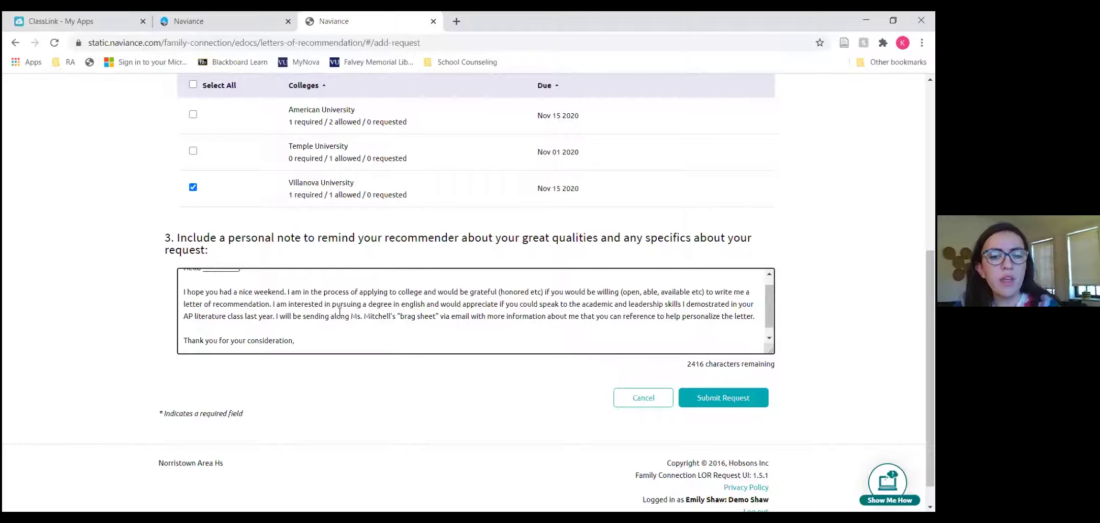
pyautogui.scroll(-1, 371, 312)
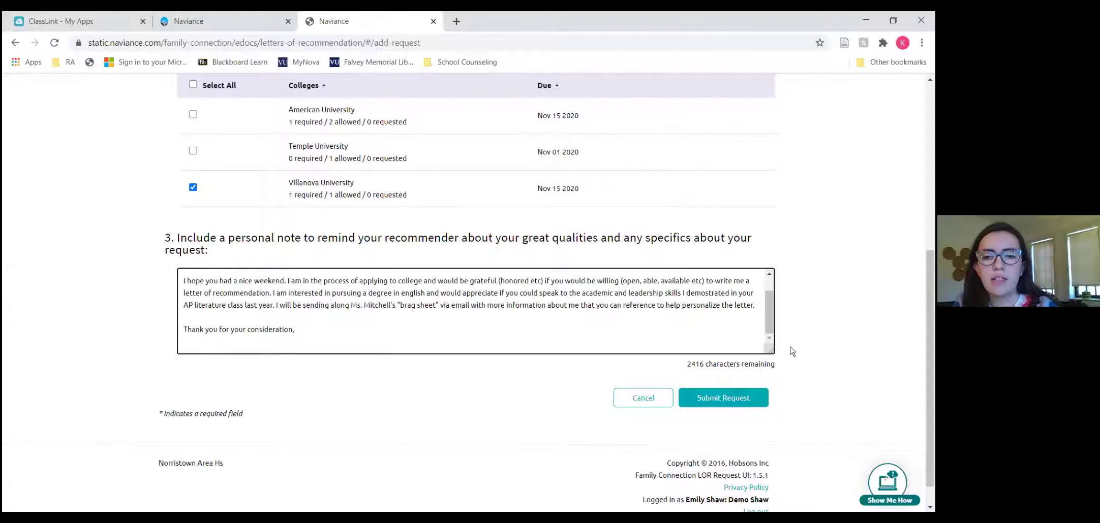
pyautogui.click(714, 400)
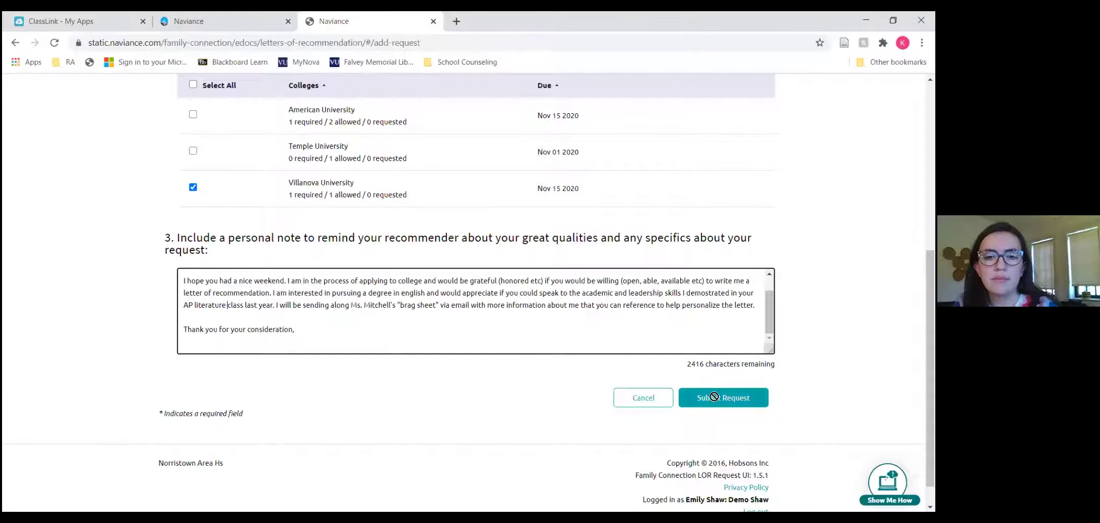
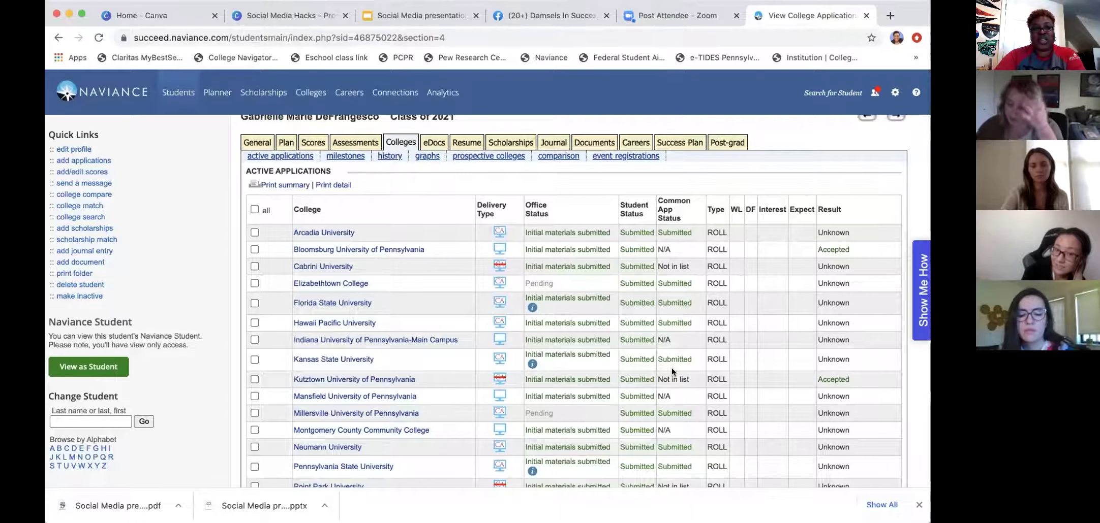
# Look over the student's Active Applications table, then go to the student's eDocs page.
pyautogui.scroll(1, 671, 370)
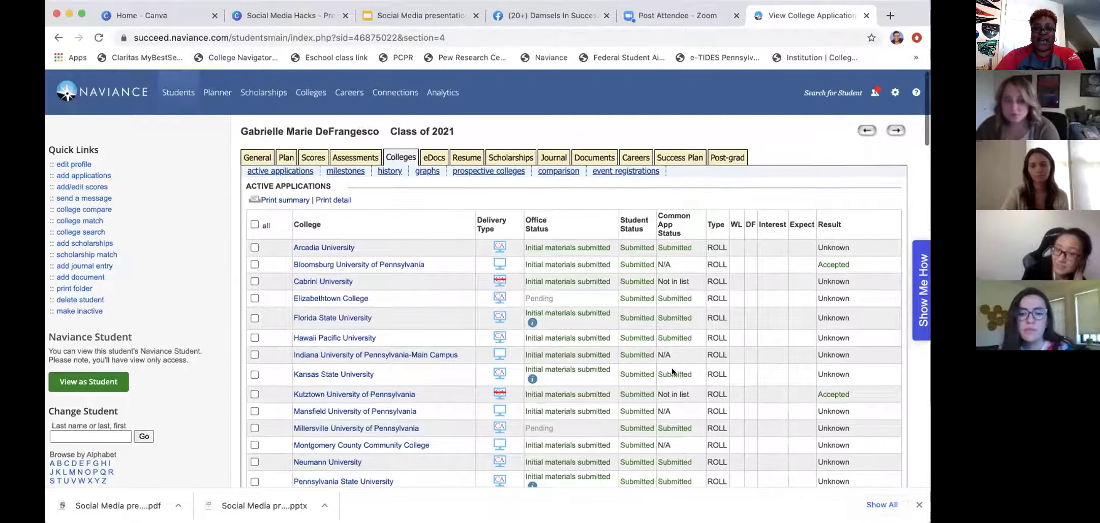
pyautogui.scroll(-2, 671, 368)
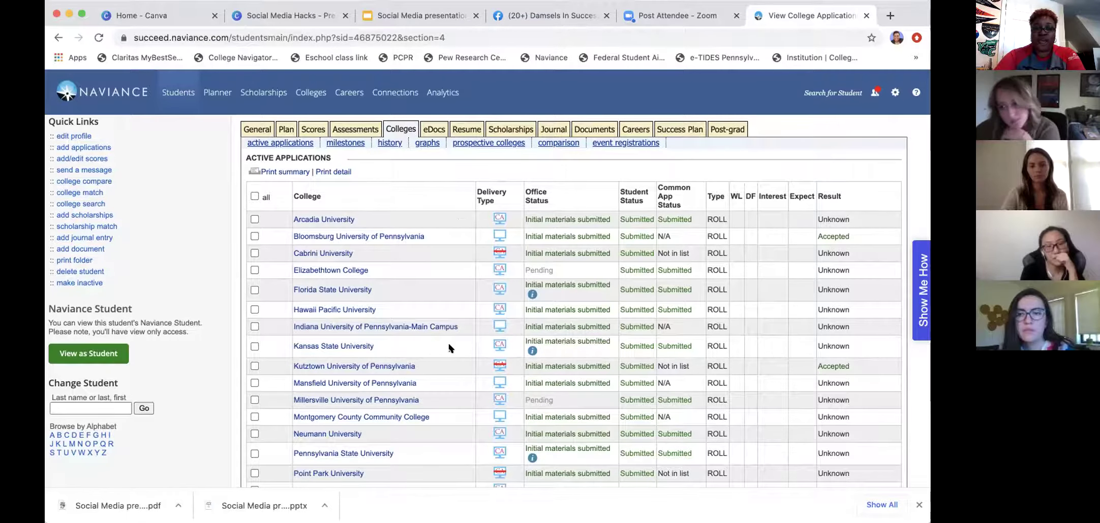
pyautogui.scroll(-3, 449, 348)
pyautogui.scroll(2, 449, 349)
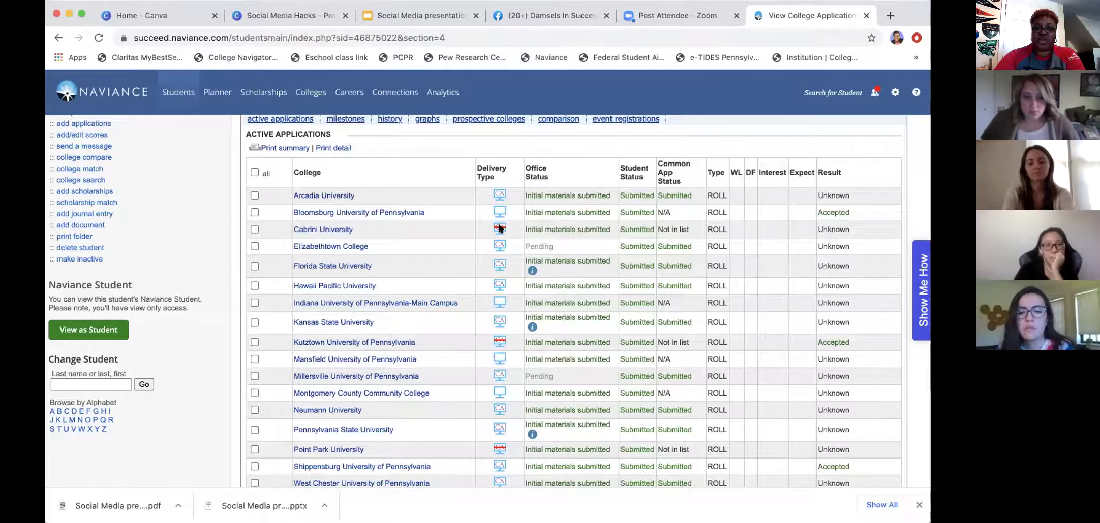
pyautogui.scroll(-2, 500, 229)
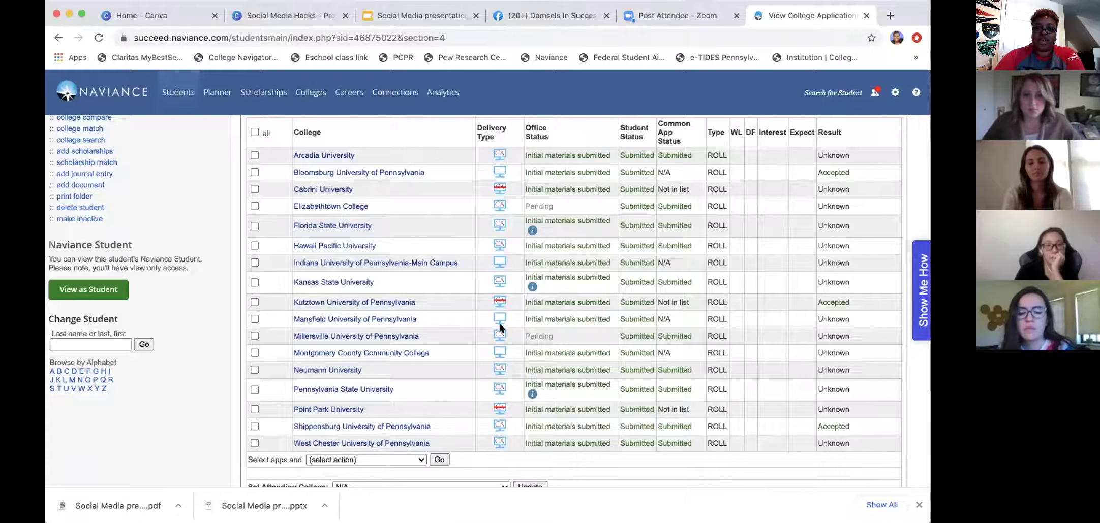
pyautogui.scroll(1, 499, 277)
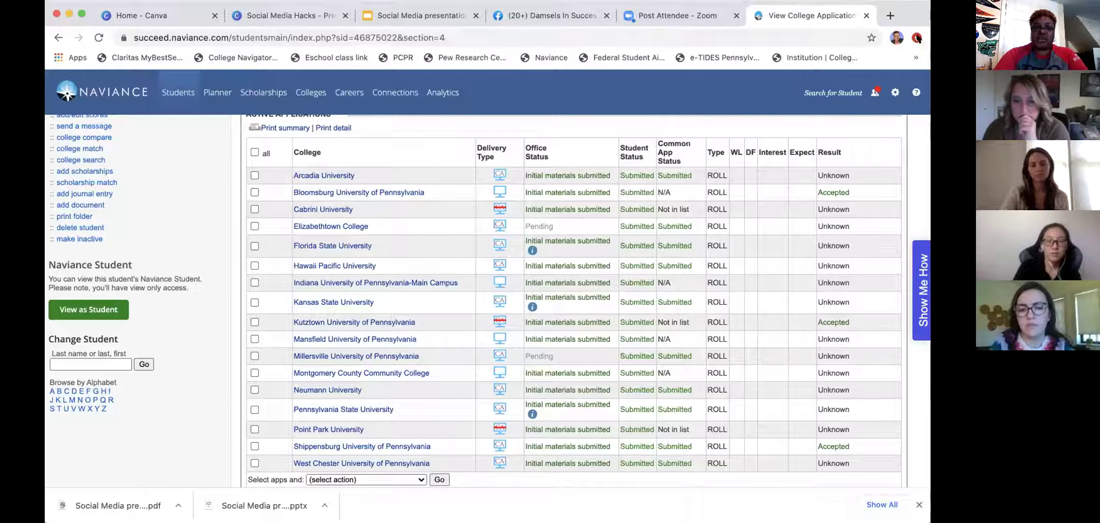
pyautogui.scroll(1, 445, 196)
pyautogui.scroll(3, 444, 196)
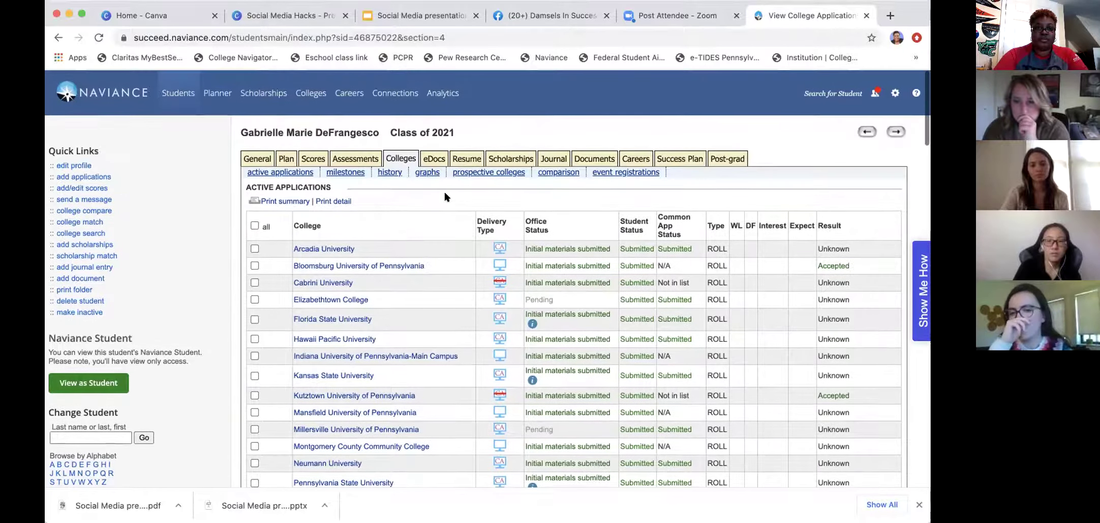
pyautogui.click(434, 159)
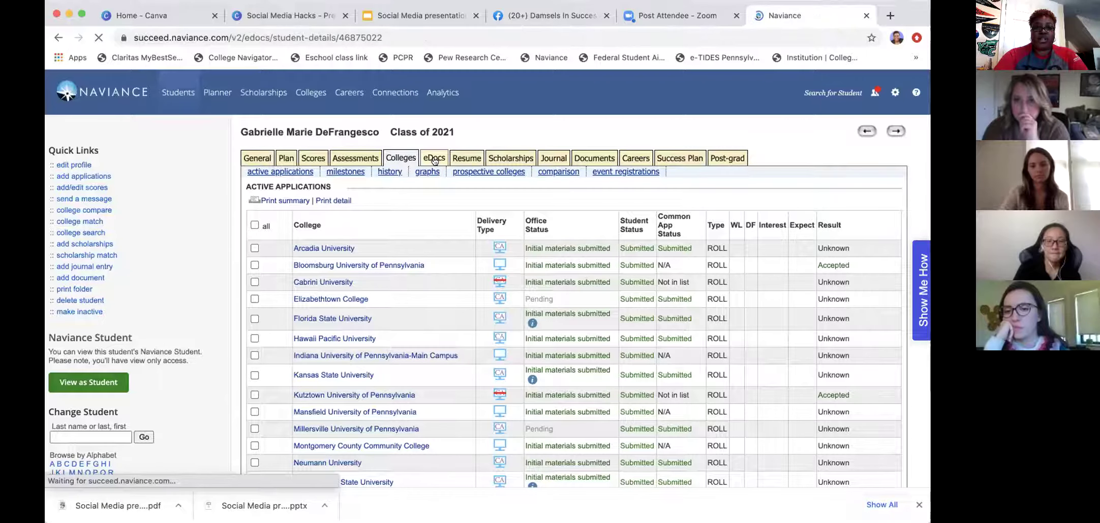
# Open a blank browser tab, then return to Naviance to view the eDocs Prepare teacher documents.
pyautogui.click(891, 16)
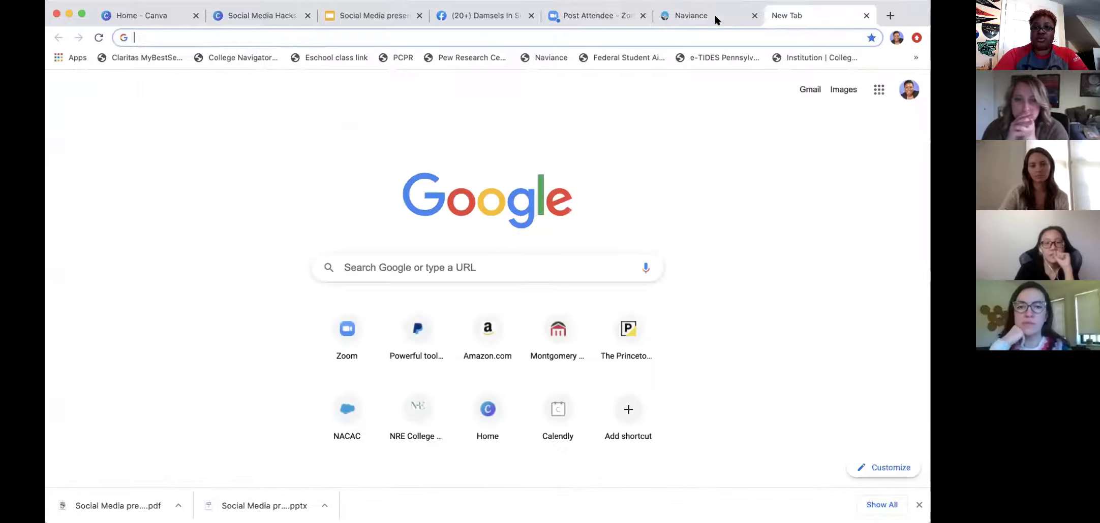
pyautogui.click(712, 12)
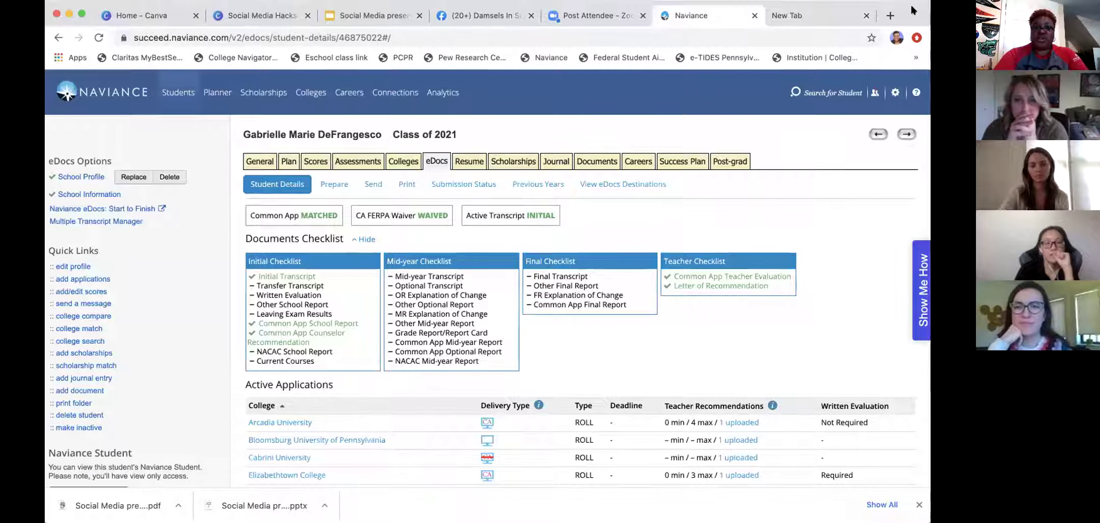
pyautogui.click(333, 186)
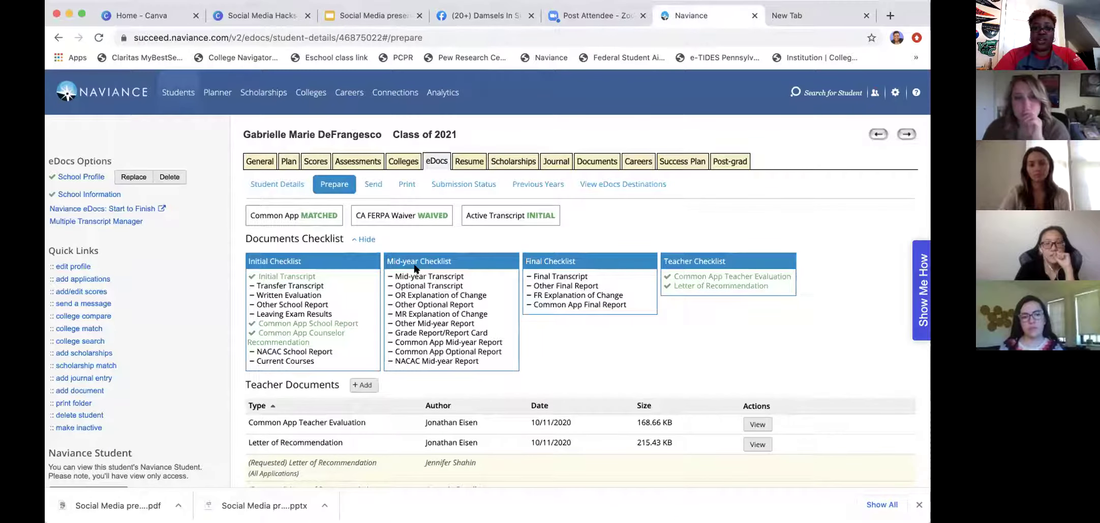
pyautogui.scroll(-3, 414, 268)
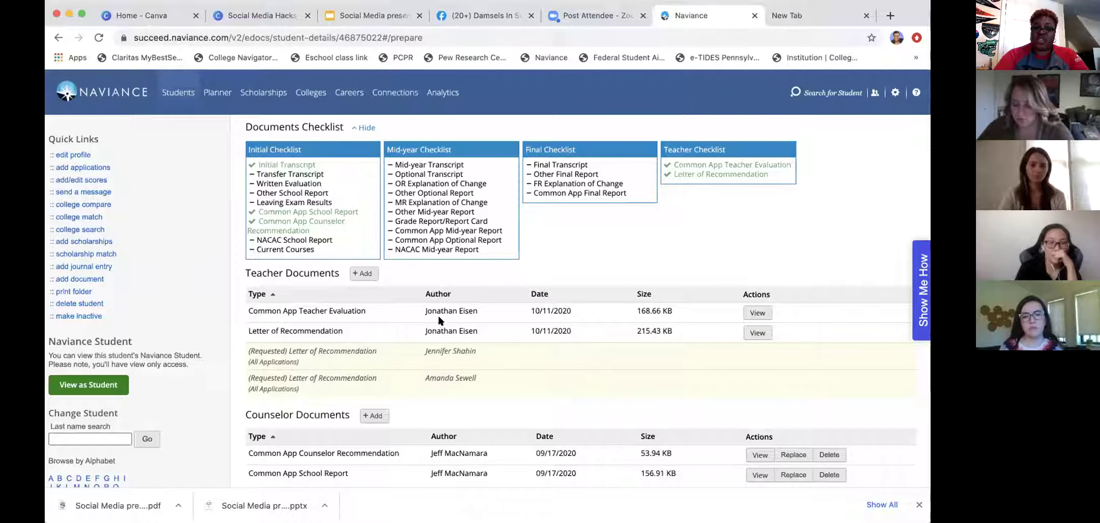
pyautogui.scroll(-4, 440, 318)
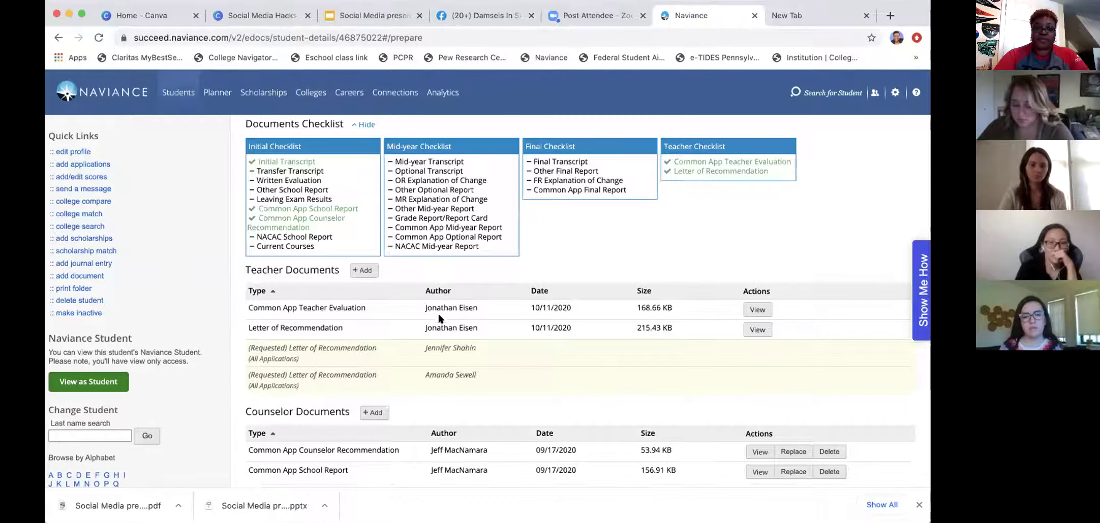
pyautogui.scroll(-1, 440, 318)
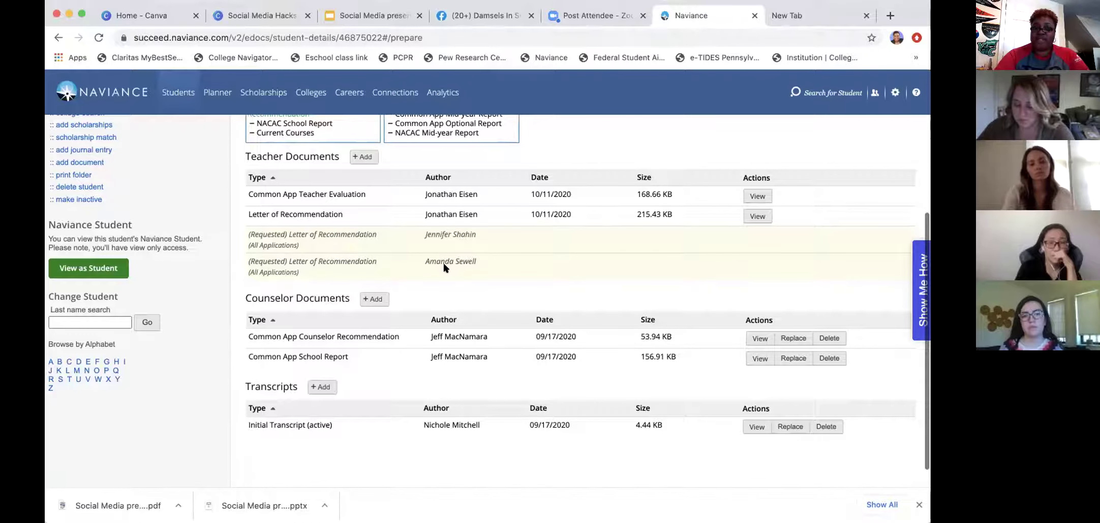
pyautogui.scroll(3, 444, 268)
pyautogui.scroll(6, 444, 268)
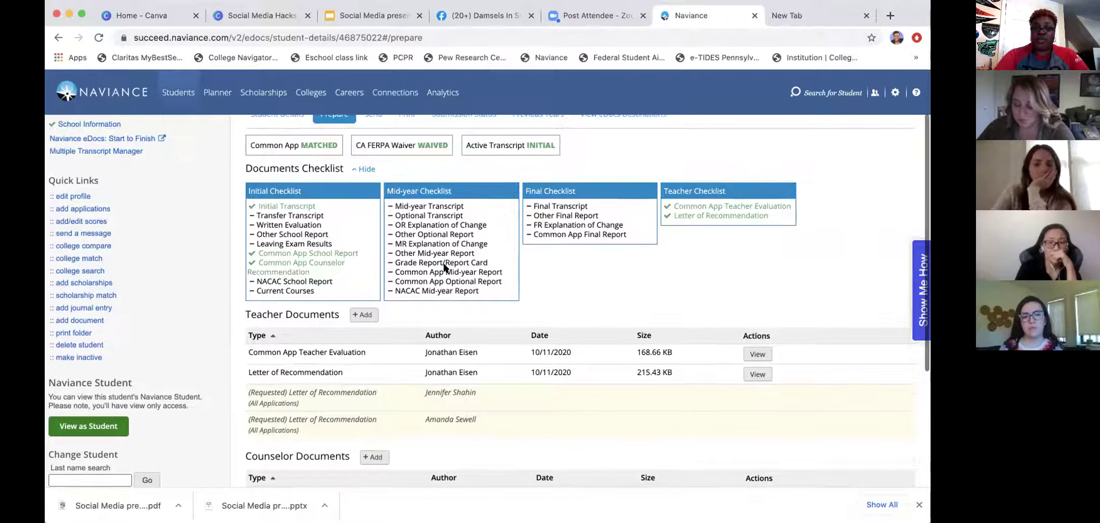
pyautogui.scroll(1, 444, 268)
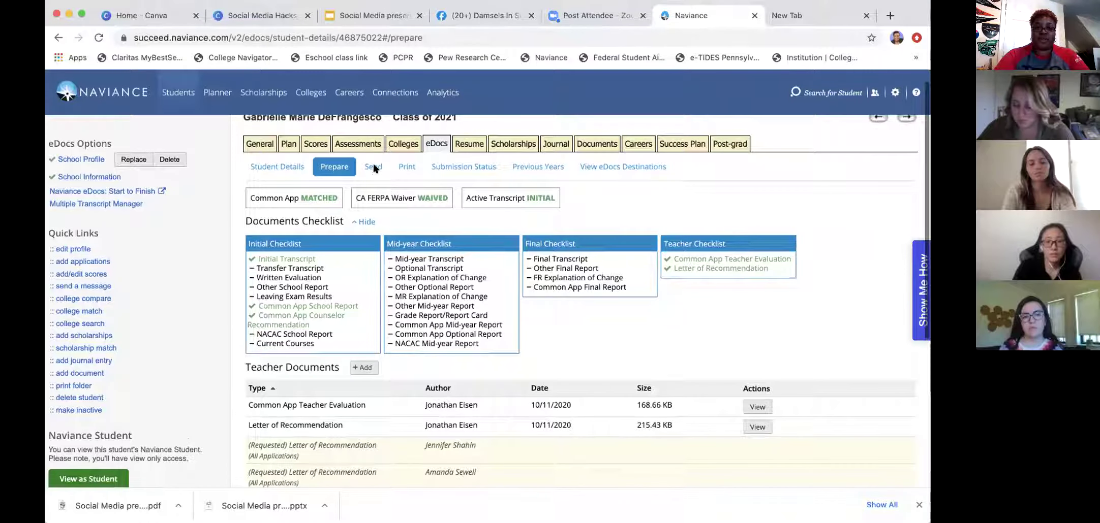
# Start adding a teacher document, cancel it, then move to the eDocs Send page.
pyautogui.click(362, 368)
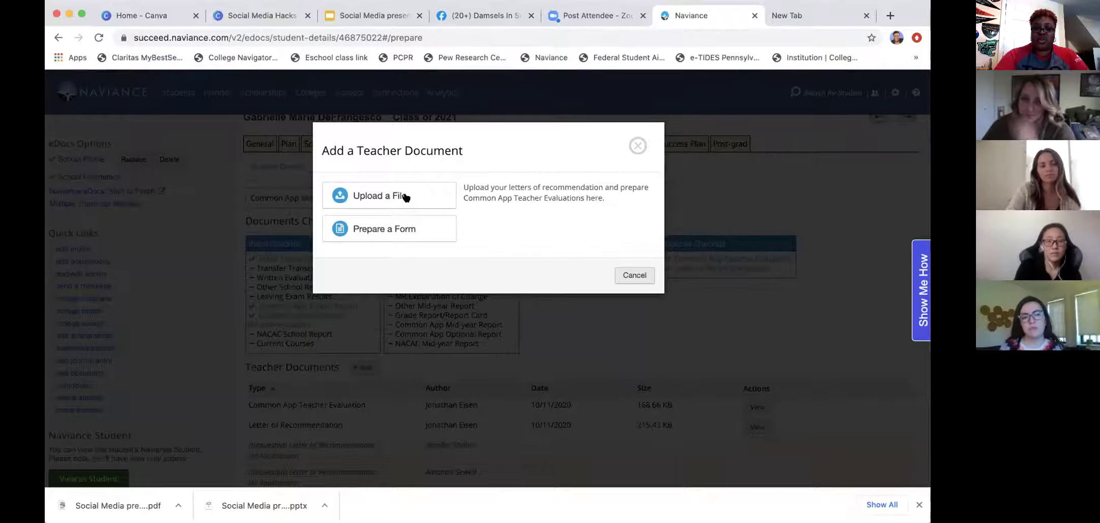
pyautogui.click(620, 274)
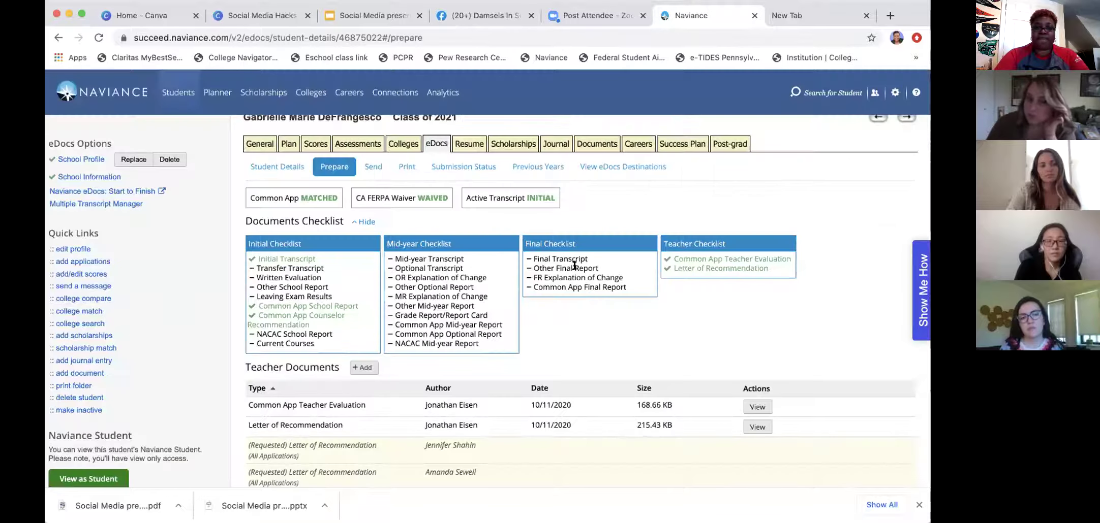
pyautogui.click(375, 166)
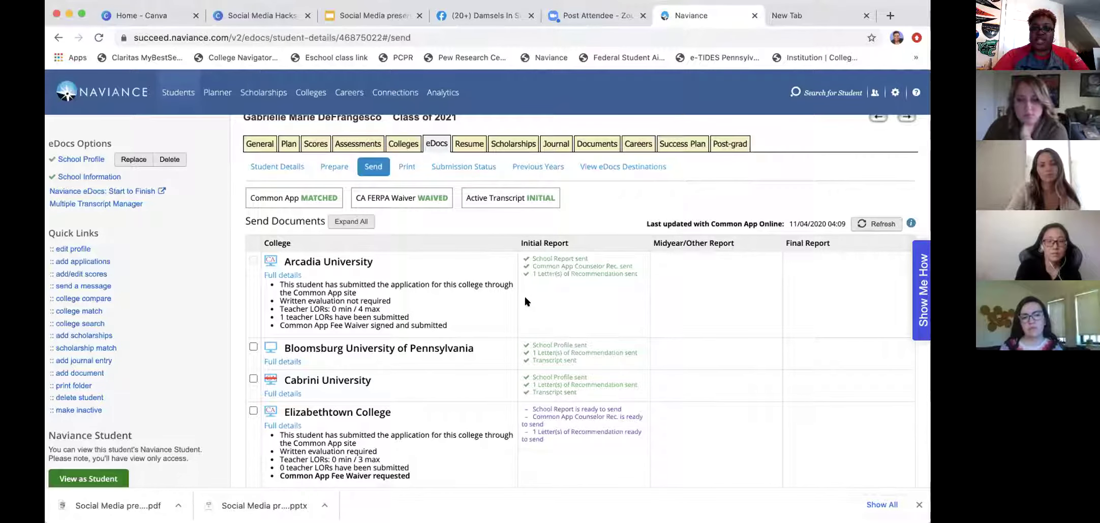
# Uncheck Cabrini and Bloomsburg, leaving Elizabethtown, Florida State and Millersville selected to send.
pyautogui.scroll(-2, 525, 301)
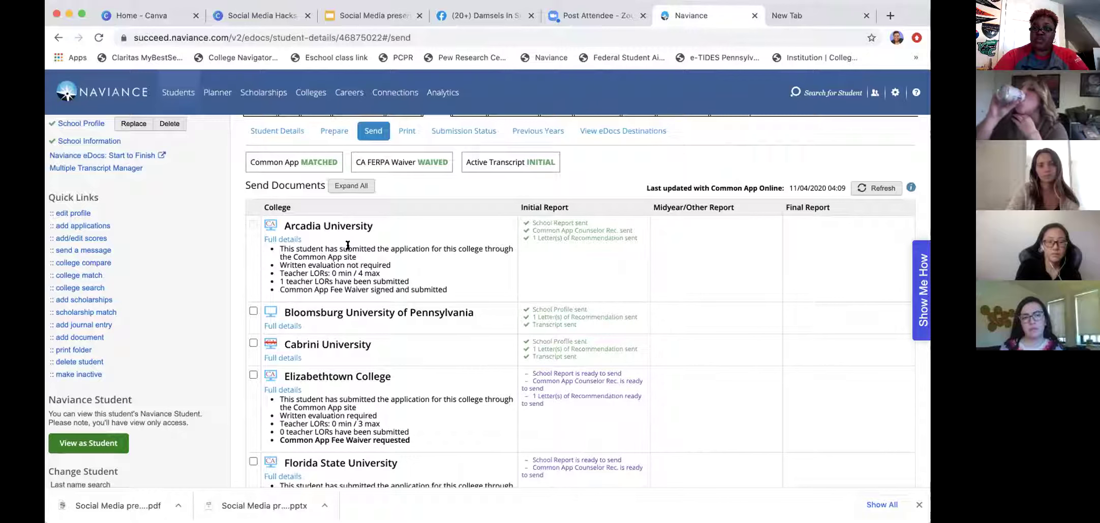
pyautogui.scroll(-5, 347, 245)
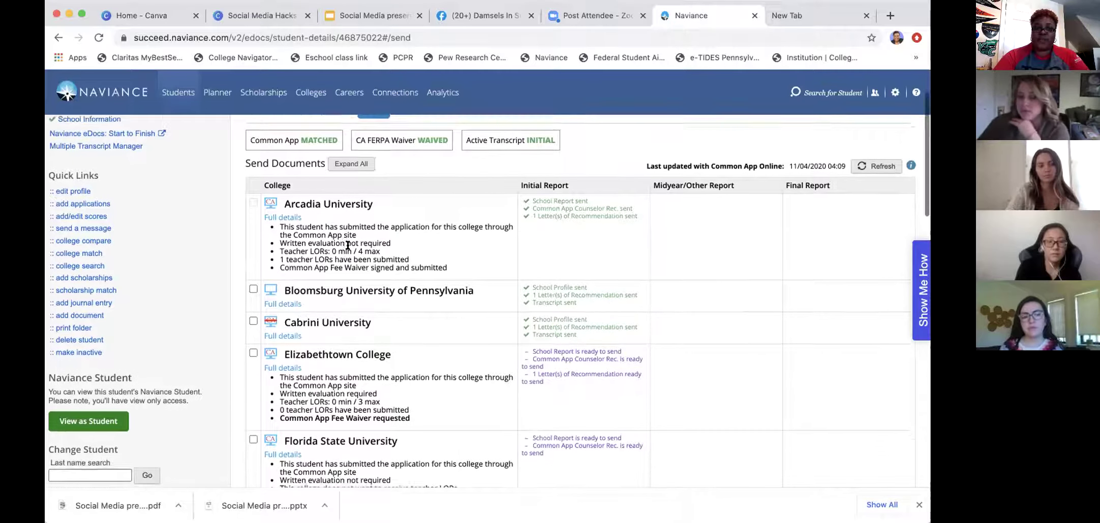
pyautogui.scroll(-3, 350, 255)
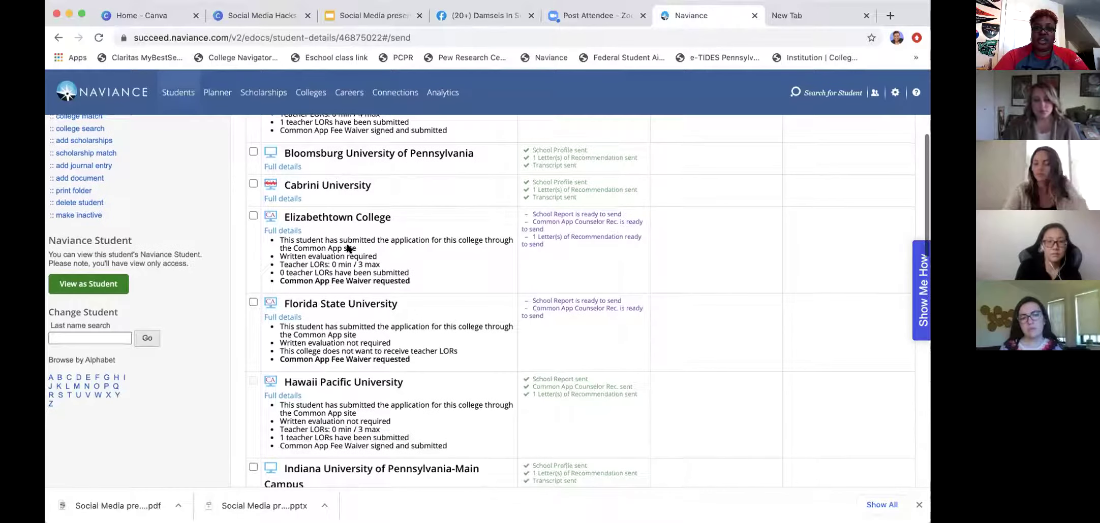
pyautogui.scroll(-8, 360, 289)
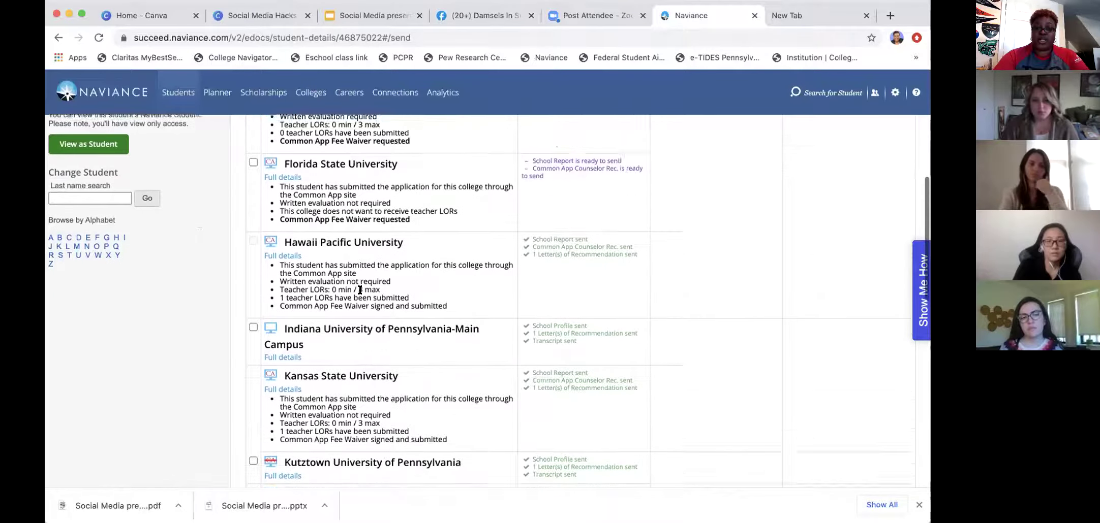
pyautogui.scroll(12, 360, 290)
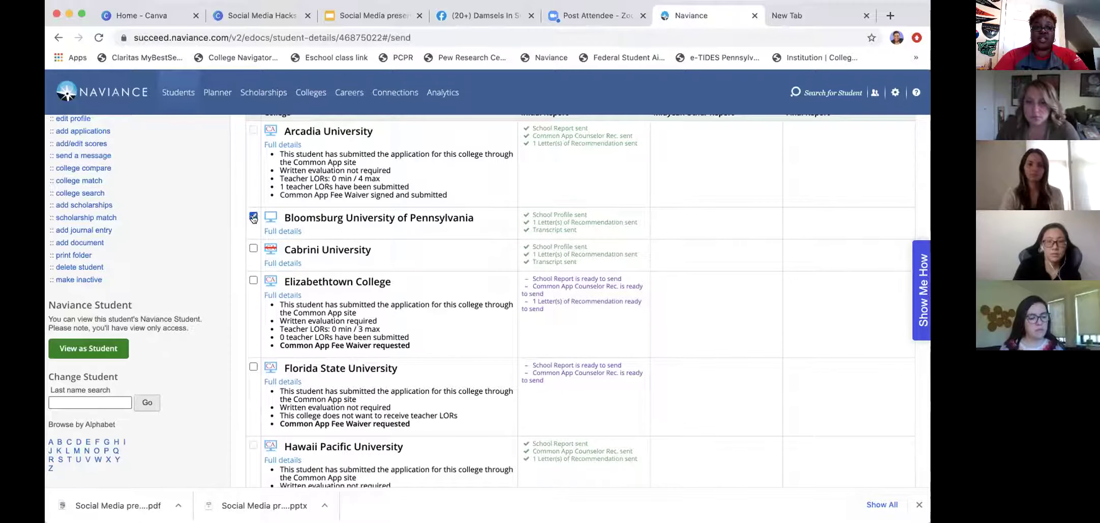
pyautogui.click(253, 248)
pyautogui.click(253, 248)
pyautogui.click(253, 217)
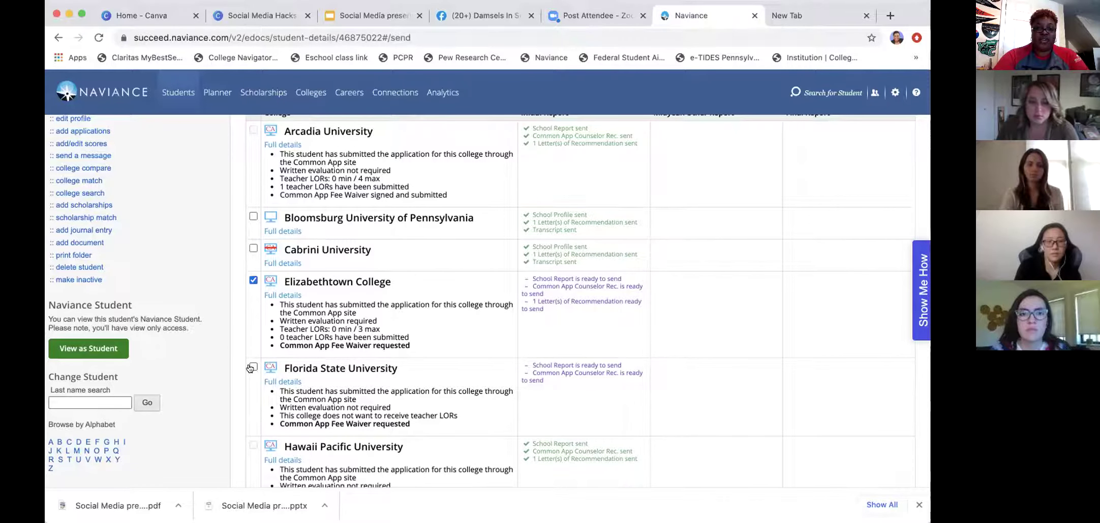
pyautogui.scroll(-10, 250, 368)
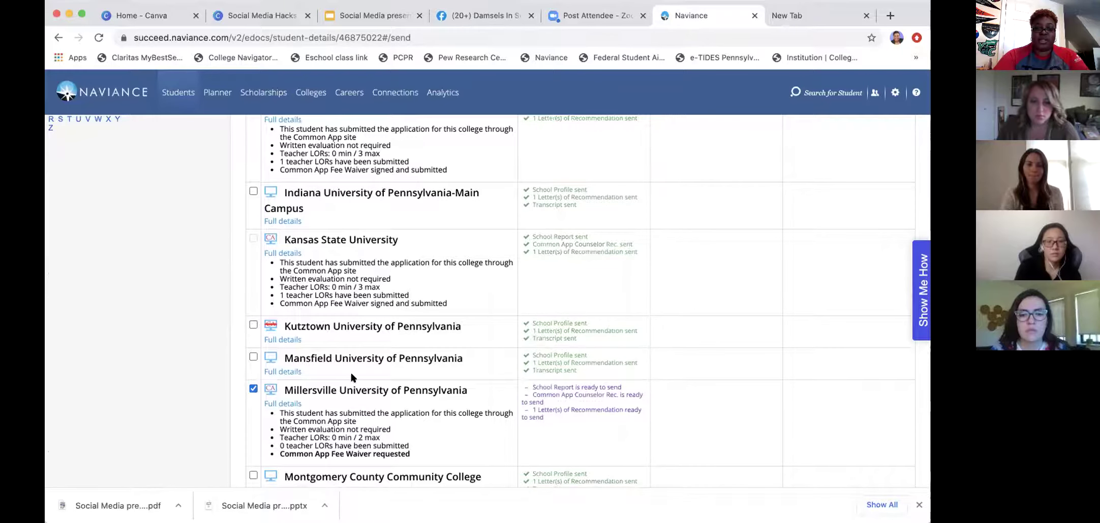
pyautogui.scroll(5, 352, 377)
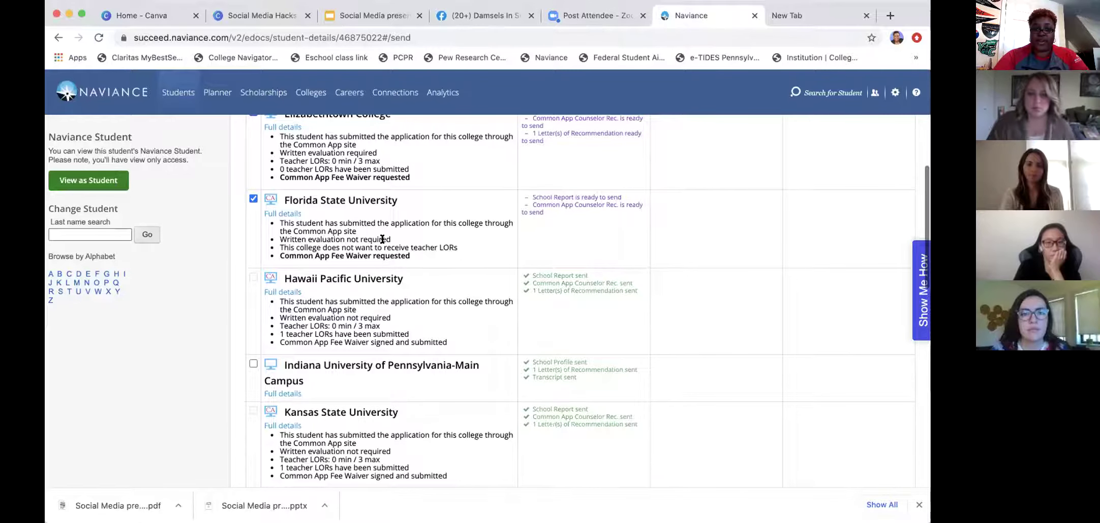
pyautogui.scroll(-2, 383, 239)
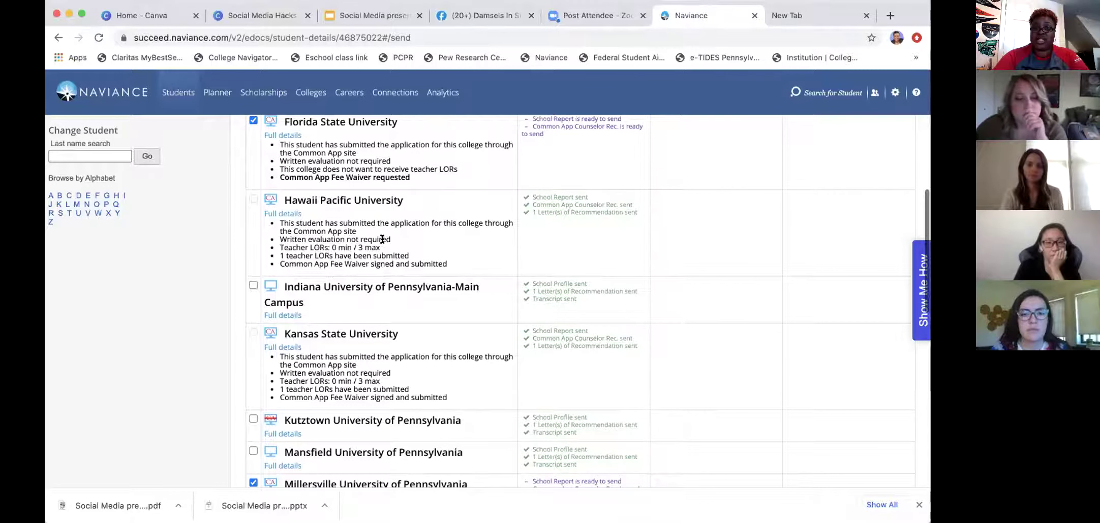
pyautogui.scroll(-3, 382, 239)
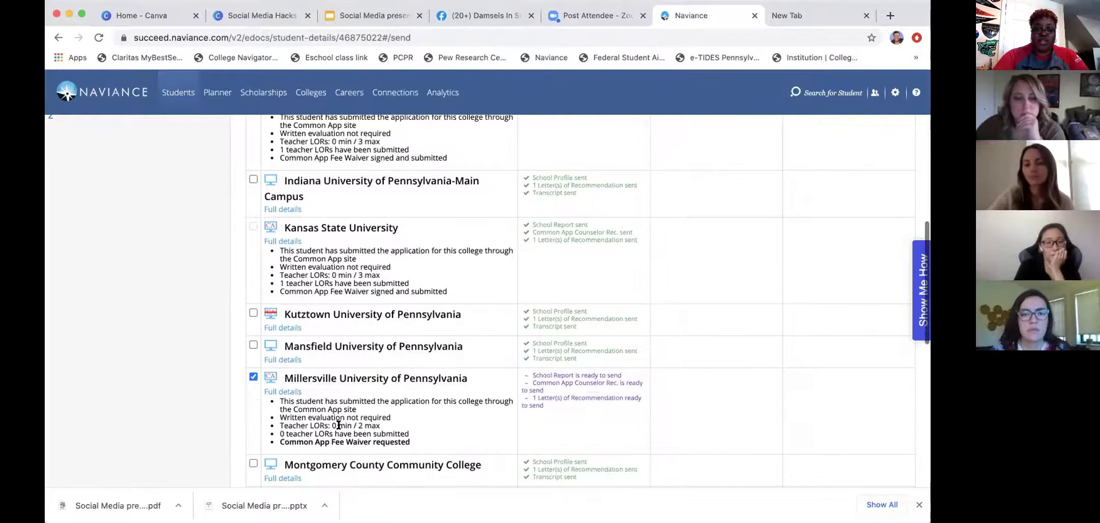
pyautogui.scroll(7, 338, 425)
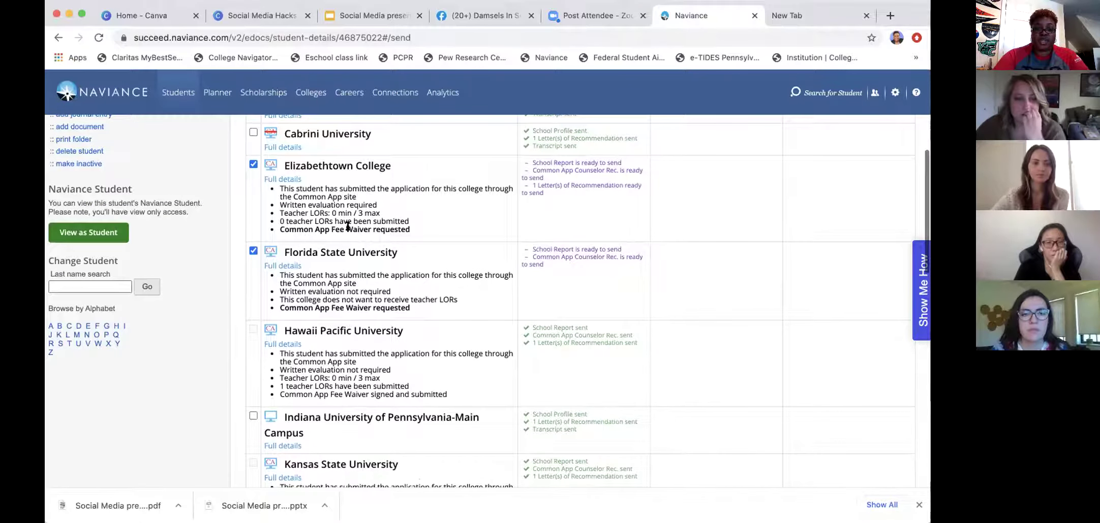
pyautogui.scroll(-20, 344, 211)
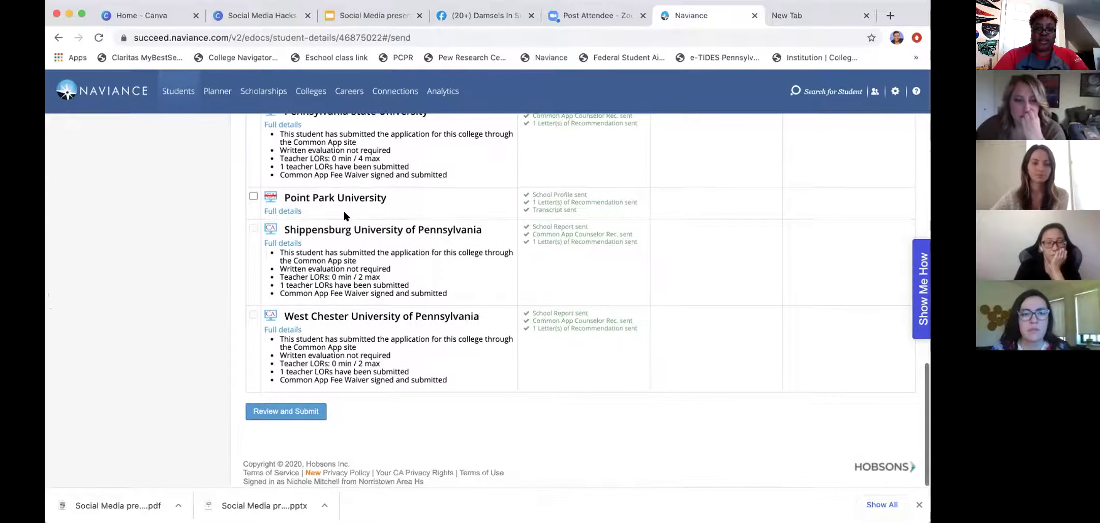
# Review the Elizabethtown, Florida State and Millersville documents and submit them through the Common App.
pyautogui.click(302, 413)
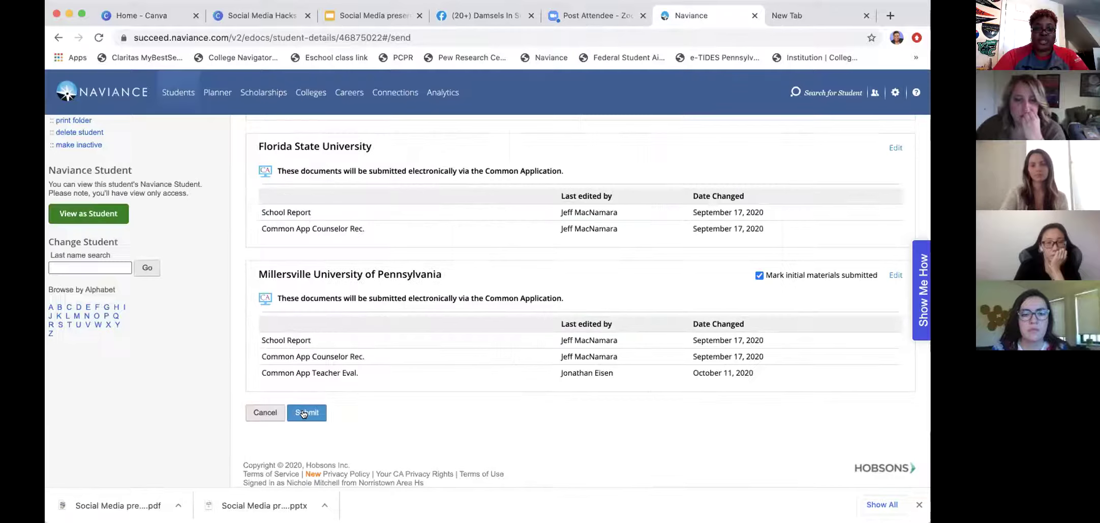
pyautogui.scroll(3, 304, 414)
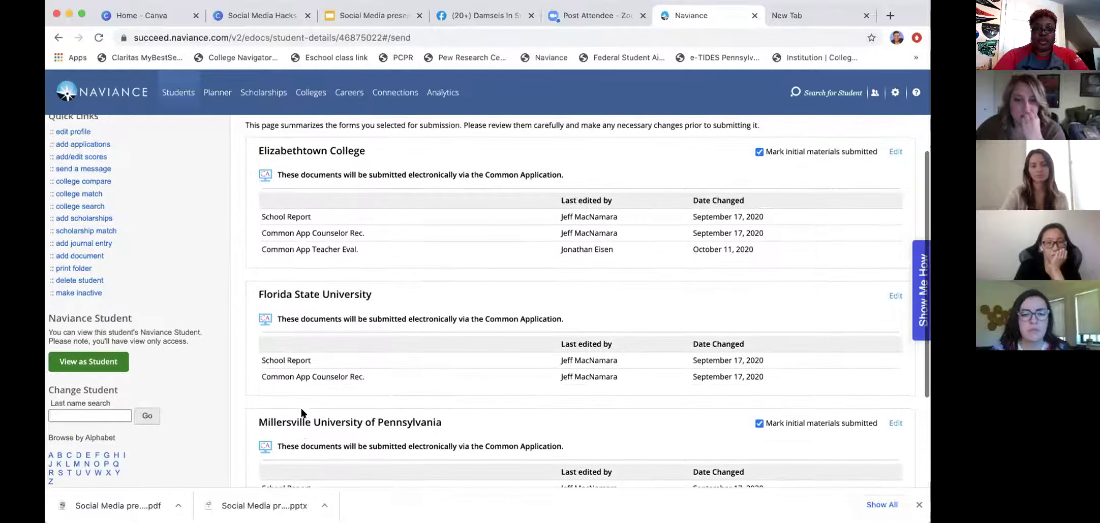
pyautogui.scroll(1, 492, 301)
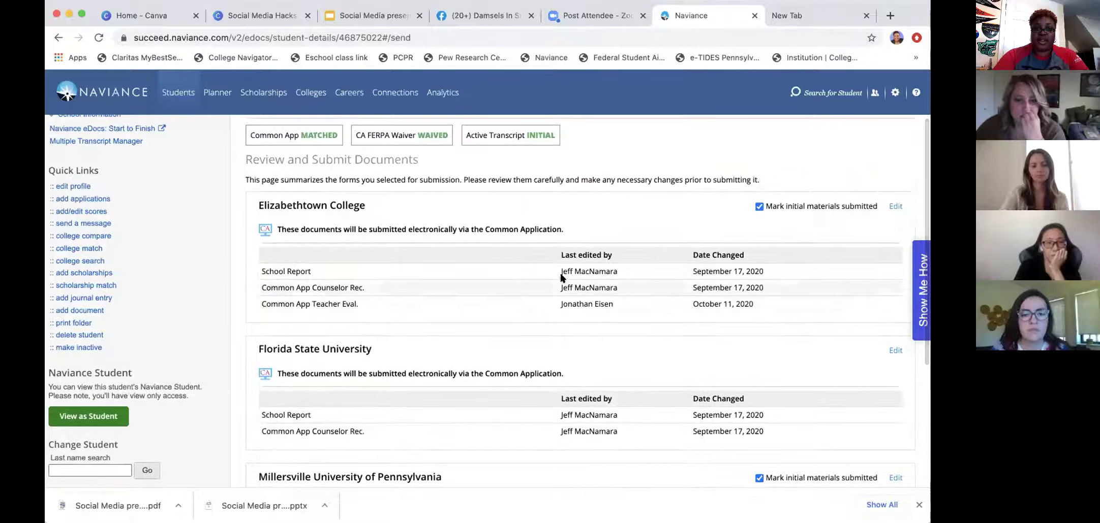
pyautogui.scroll(-3, 570, 305)
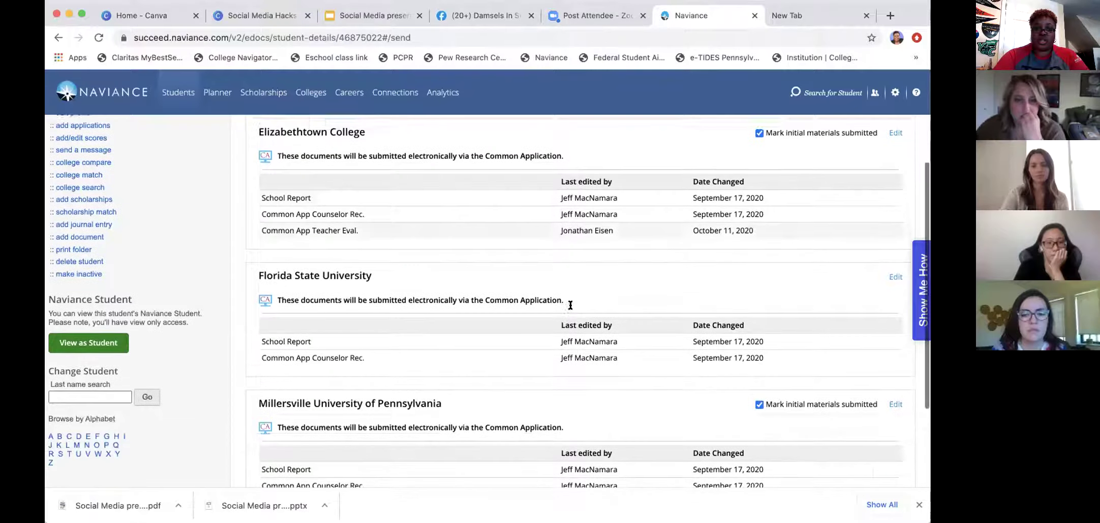
pyautogui.scroll(-1, 569, 305)
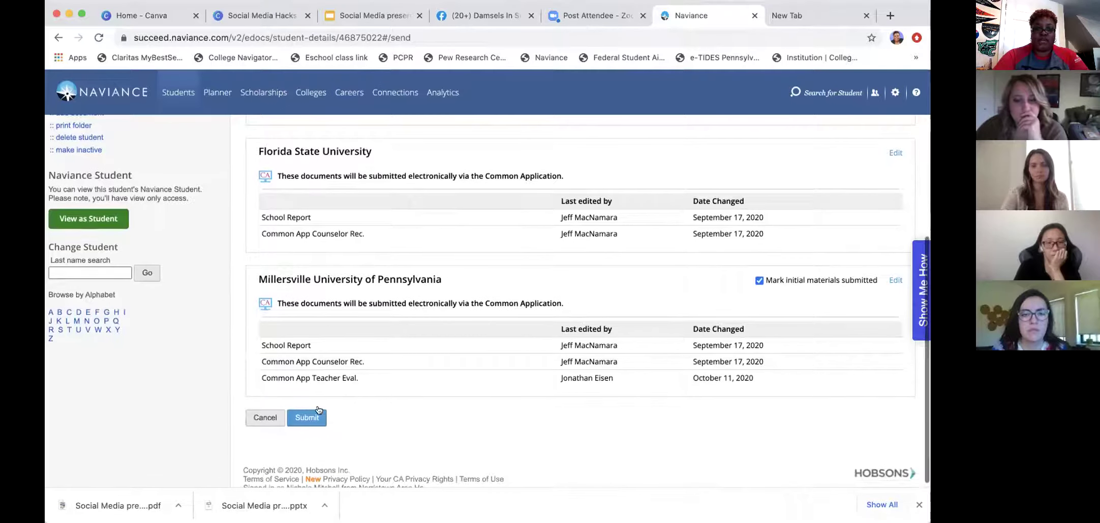
pyautogui.click(307, 417)
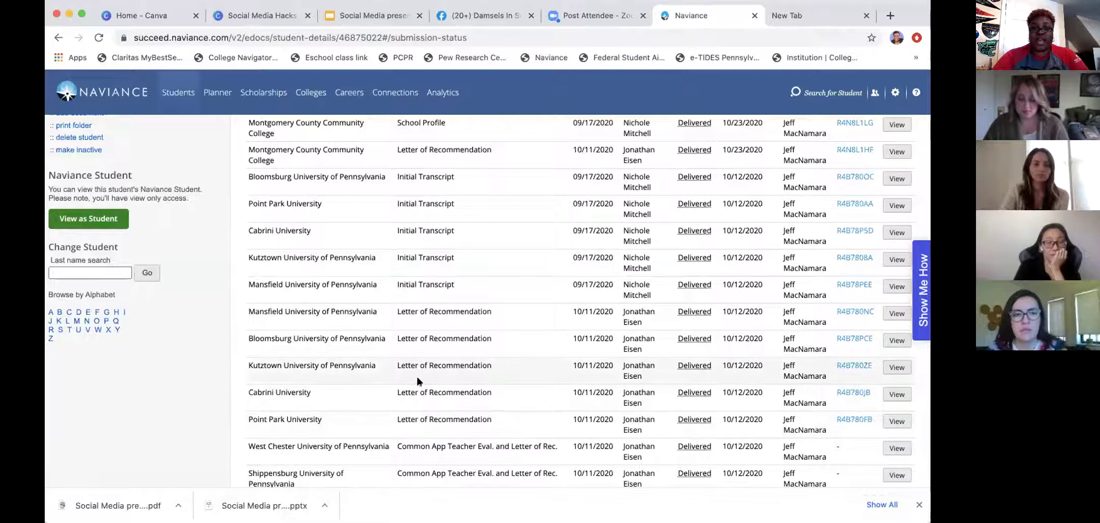
# Check each college's Delivered, Submitted, Failed or Submitting status, then return to the Send page.
pyautogui.scroll(3, 418, 379)
pyautogui.scroll(4, 418, 379)
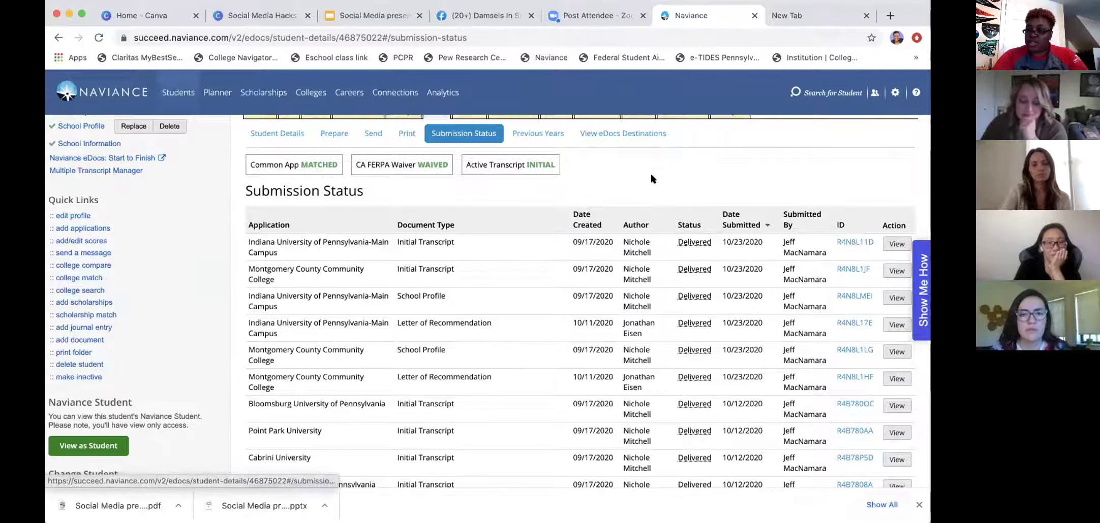
pyautogui.scroll(-2, 655, 236)
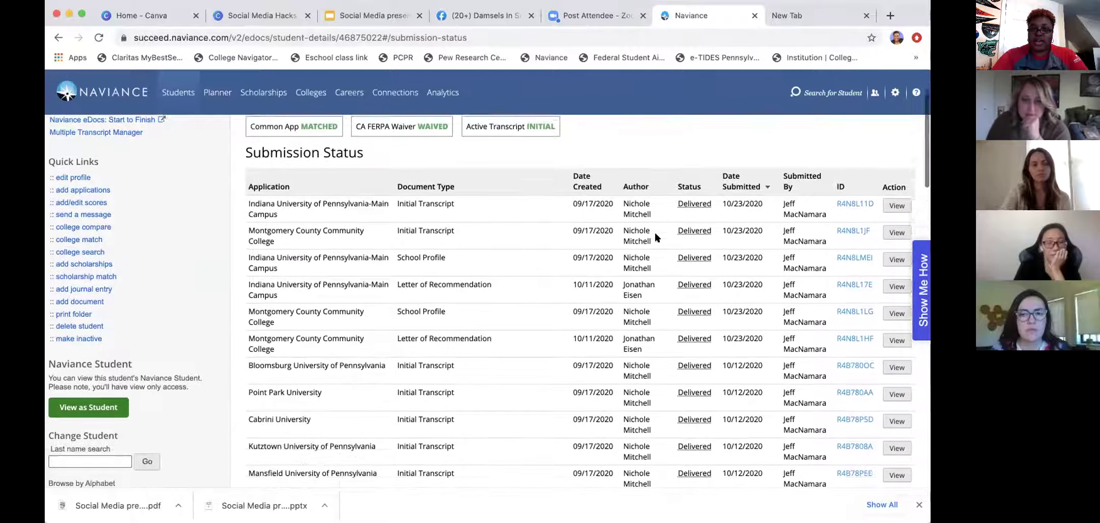
pyautogui.scroll(-5, 685, 250)
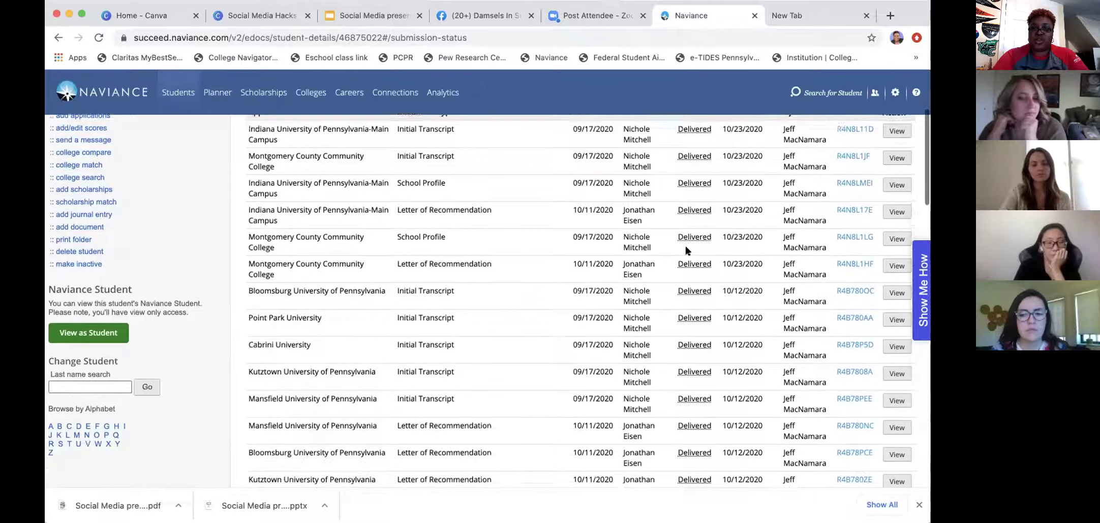
pyautogui.scroll(-2, 686, 250)
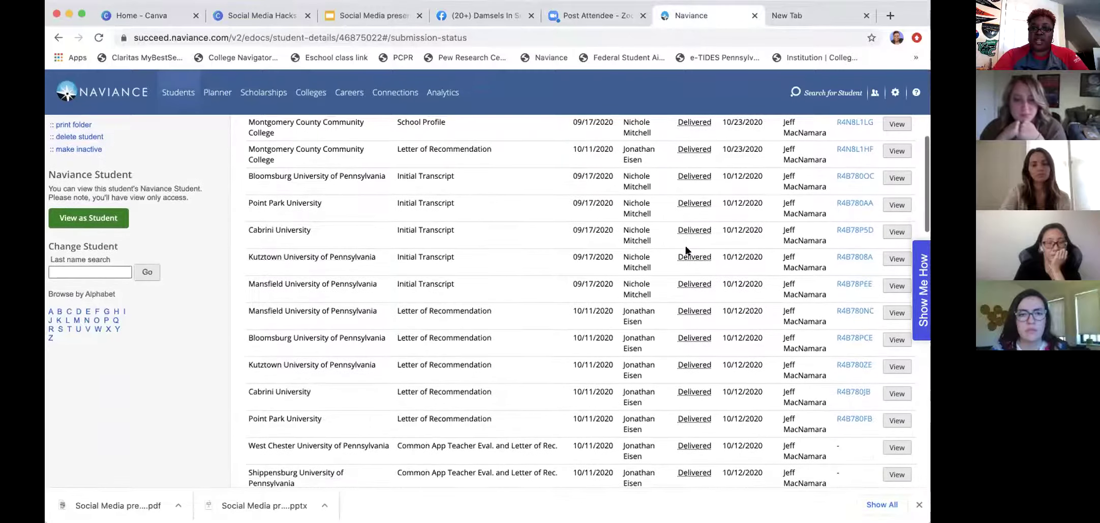
pyautogui.scroll(-5, 686, 250)
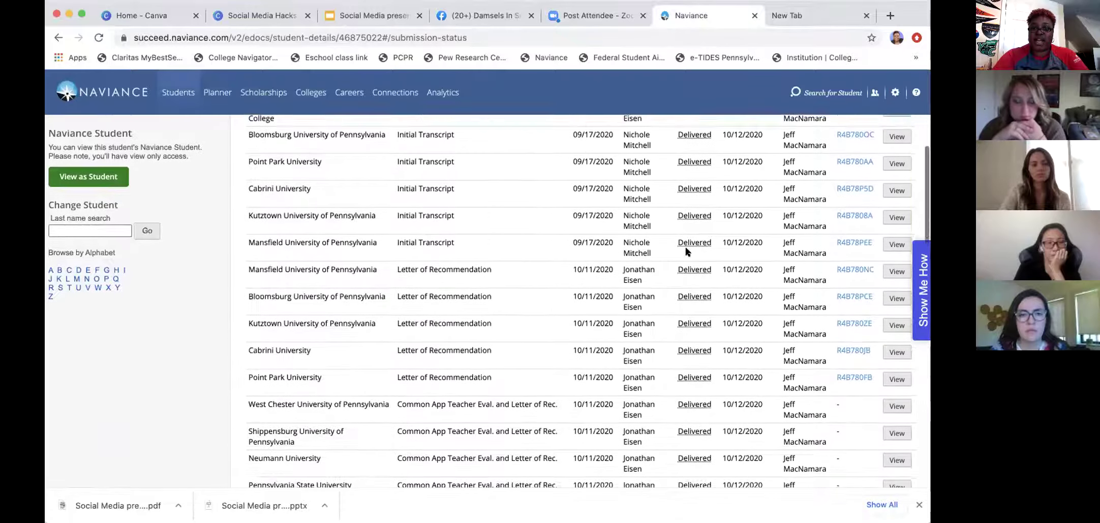
pyautogui.scroll(-7, 685, 249)
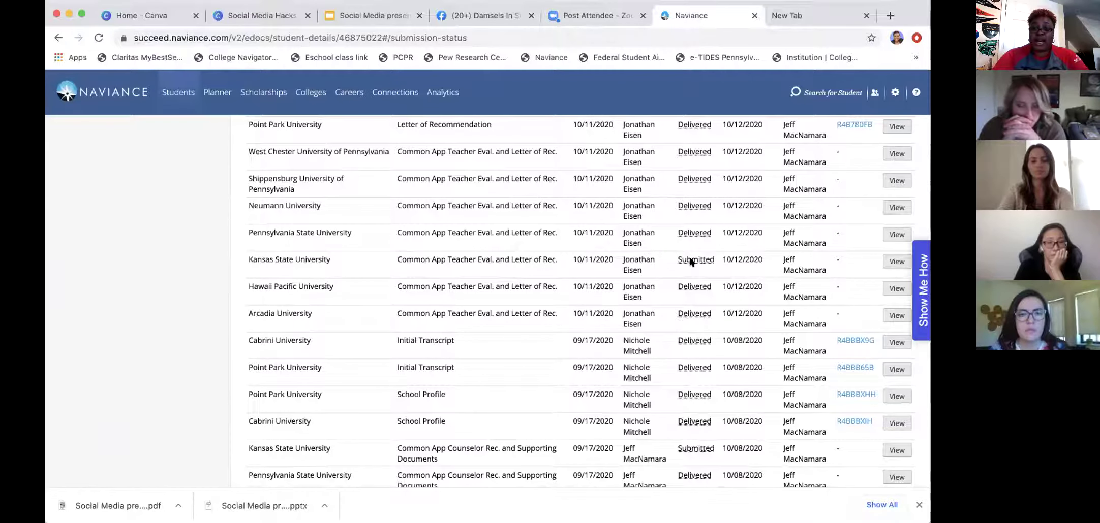
pyautogui.scroll(-6, 691, 262)
pyautogui.scroll(-18, 691, 261)
pyautogui.scroll(-6, 690, 261)
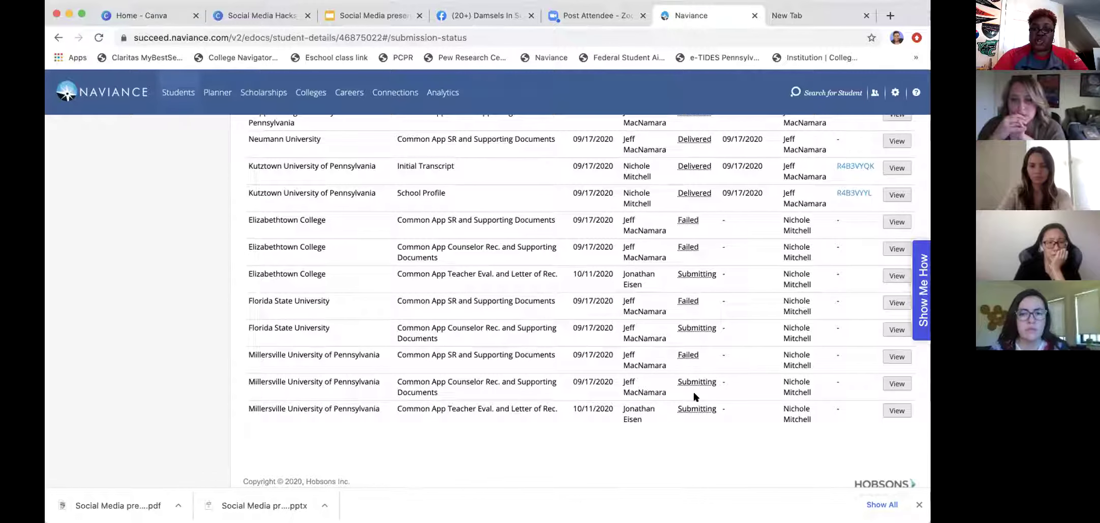
pyautogui.scroll(10, 694, 393)
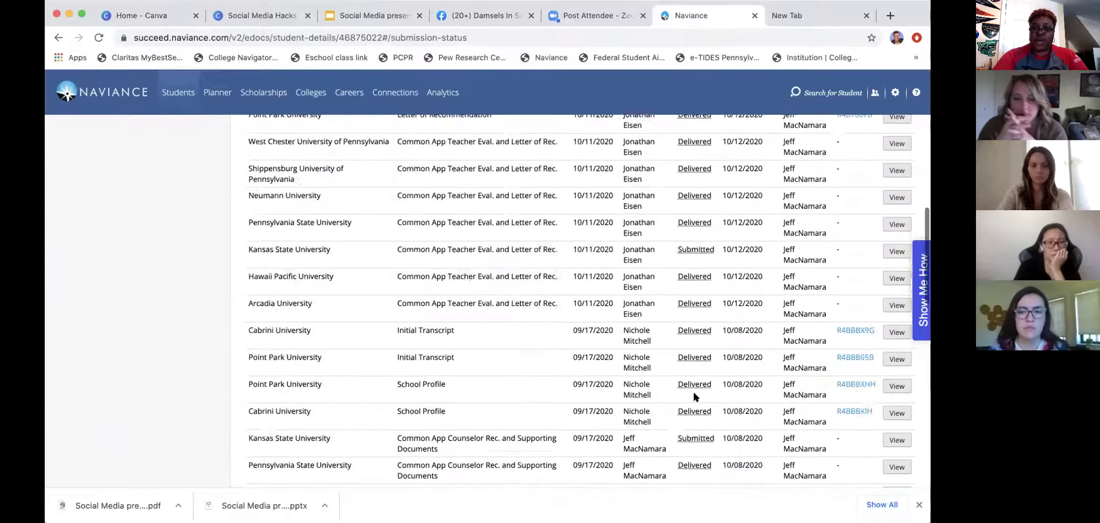
pyautogui.scroll(5, 693, 396)
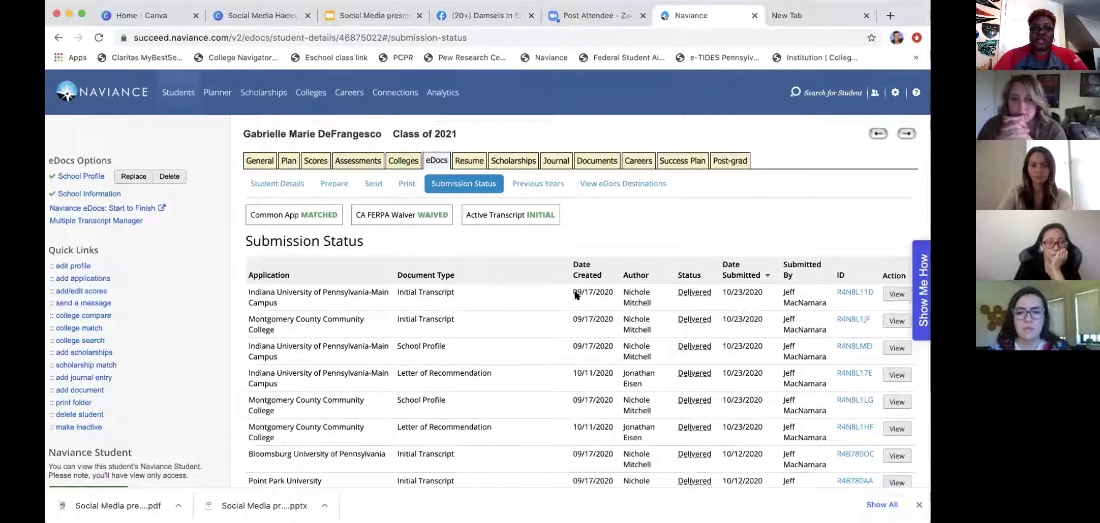
pyautogui.click(369, 185)
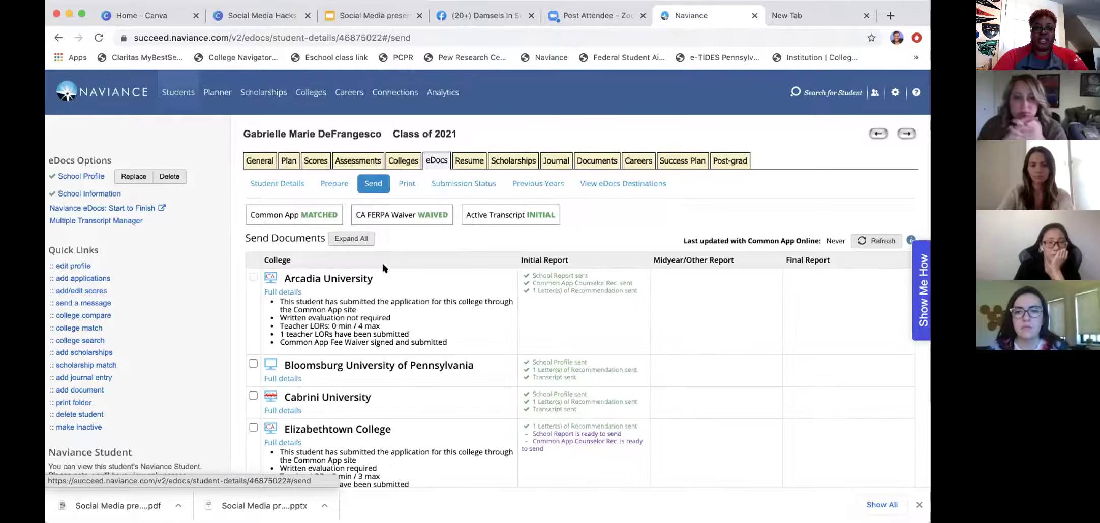
# Show Elizabethtown College's full details and start signing its Common App fee waiver.
pyautogui.scroll(-3, 383, 264)
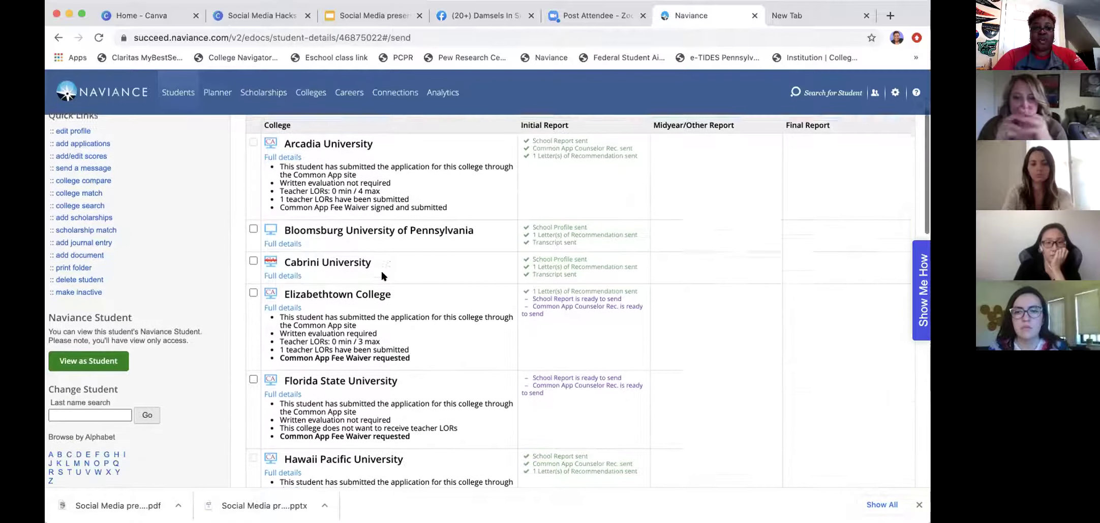
pyautogui.click(293, 298)
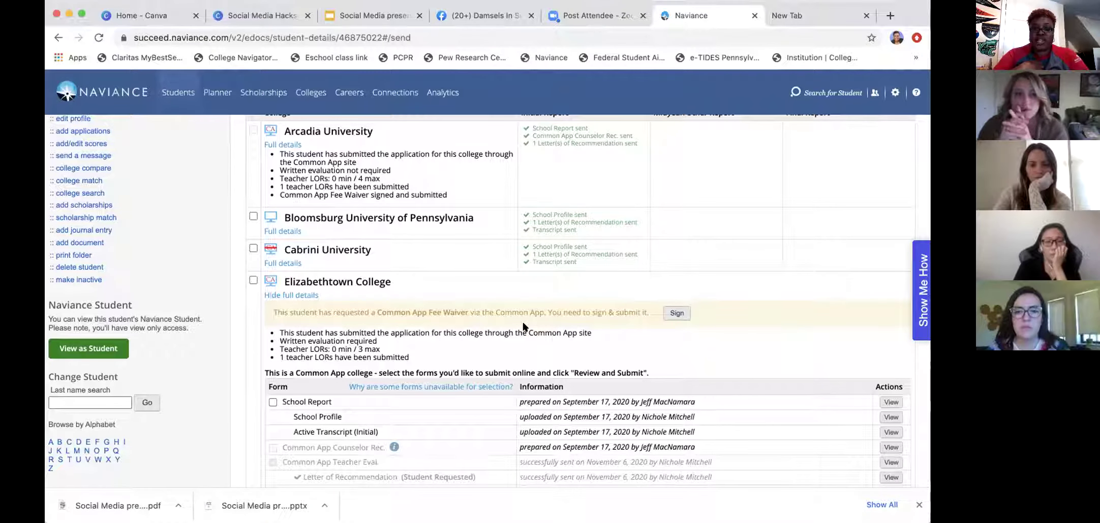
pyautogui.scroll(-2, 525, 327)
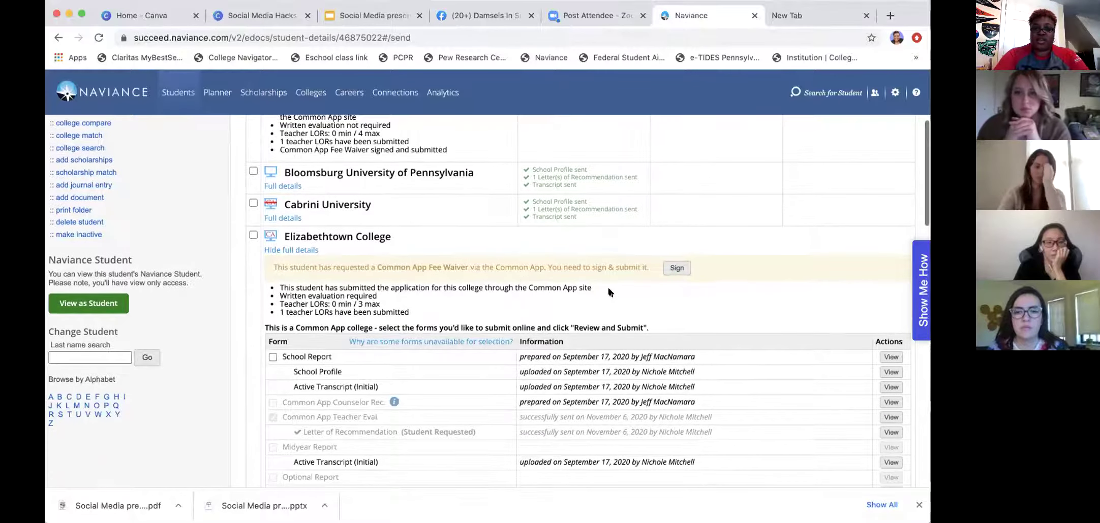
pyautogui.click(665, 268)
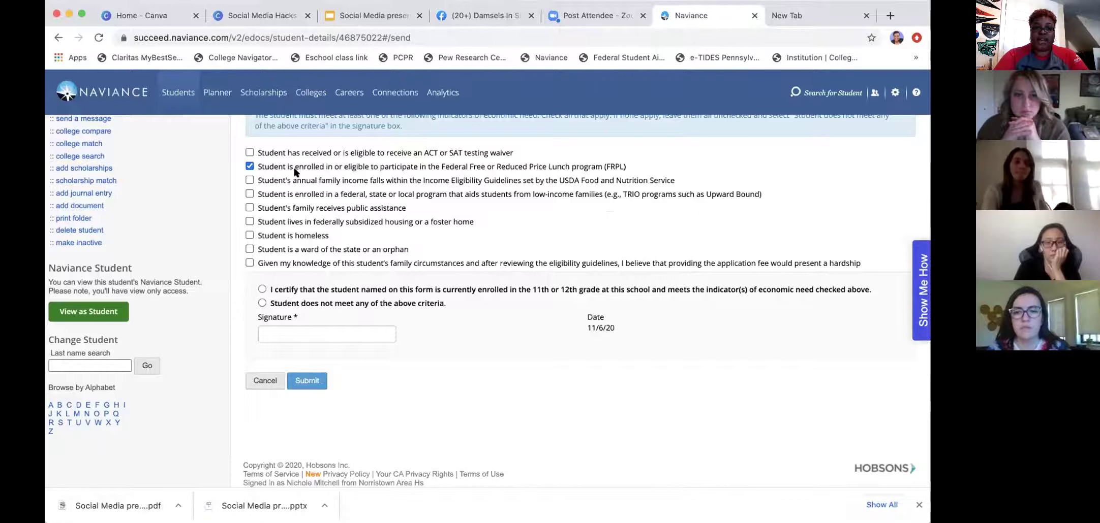
# Certify Elizabethtown's economic-need eligibility, sign with the counselor's full name, and submit the waiver.
pyautogui.click(263, 290)
pyautogui.click(289, 330)
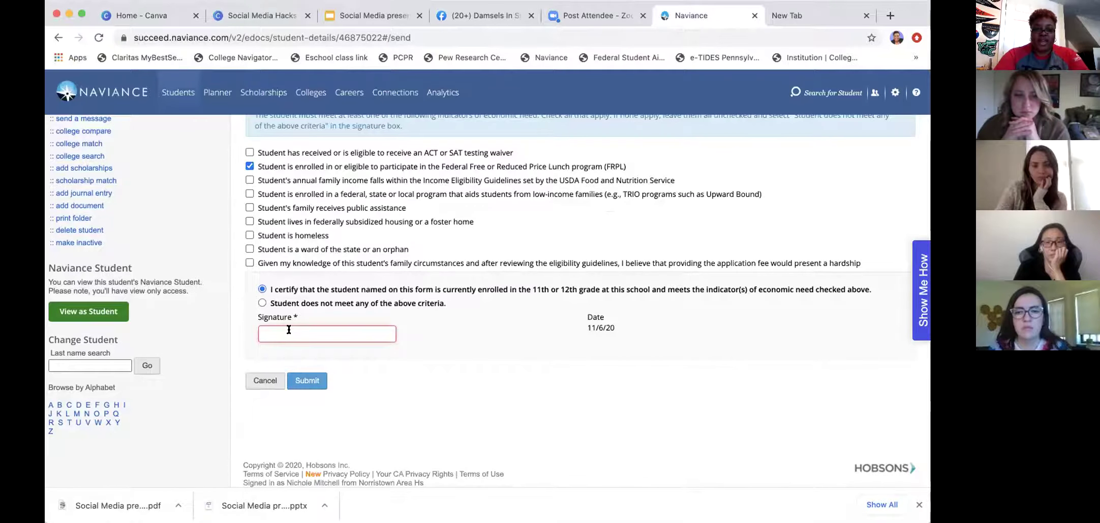
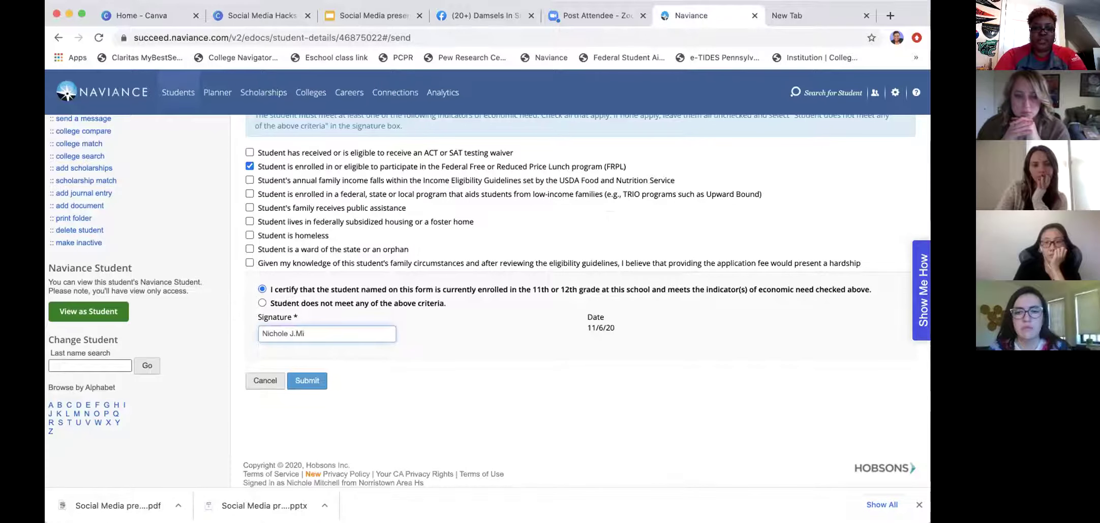
pyautogui.click(311, 381)
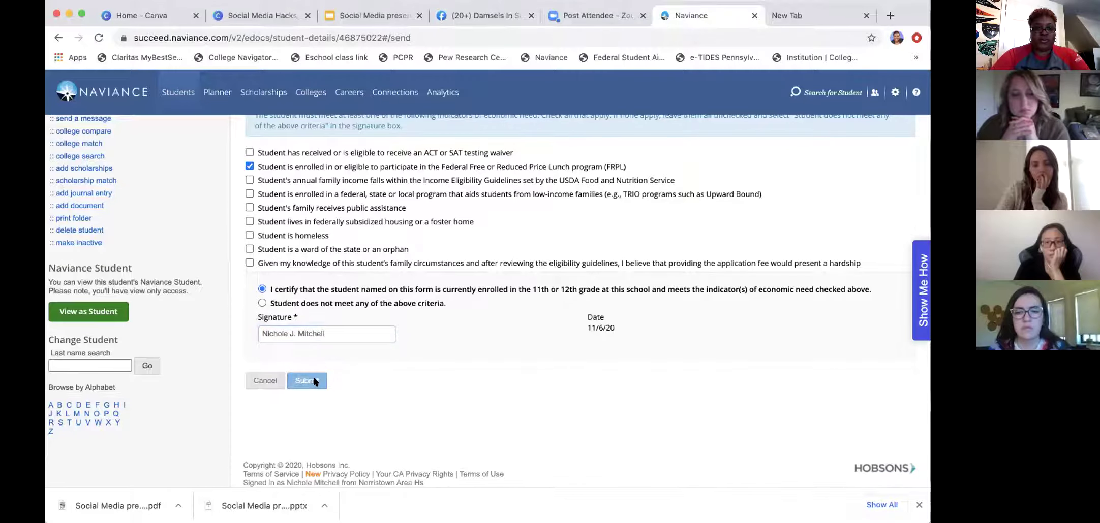
pyautogui.scroll(-6, 351, 326)
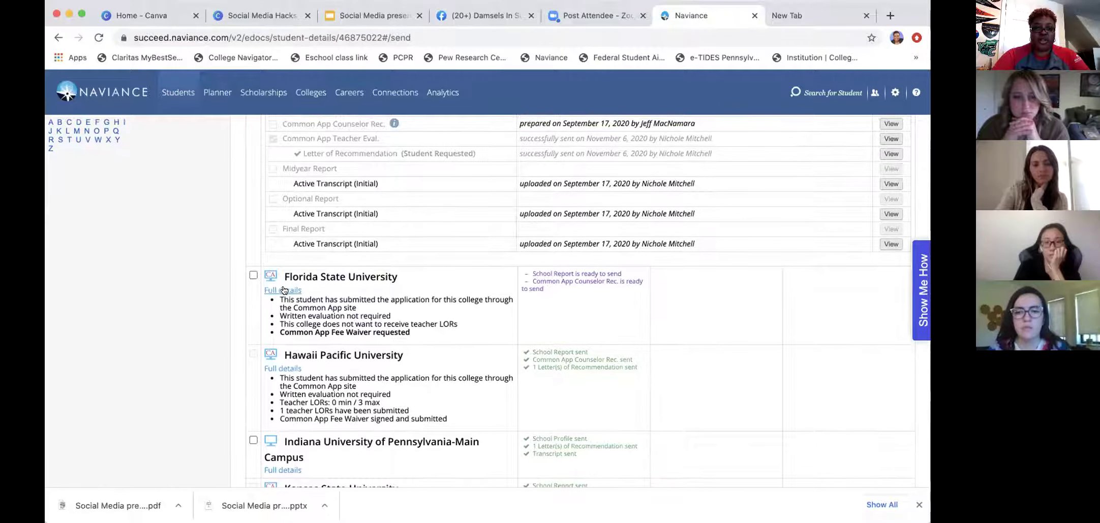
# For Florida State, tick FRPL, certify eligibility, autofill the counselor's signature and submit the waiver.
pyautogui.click(283, 296)
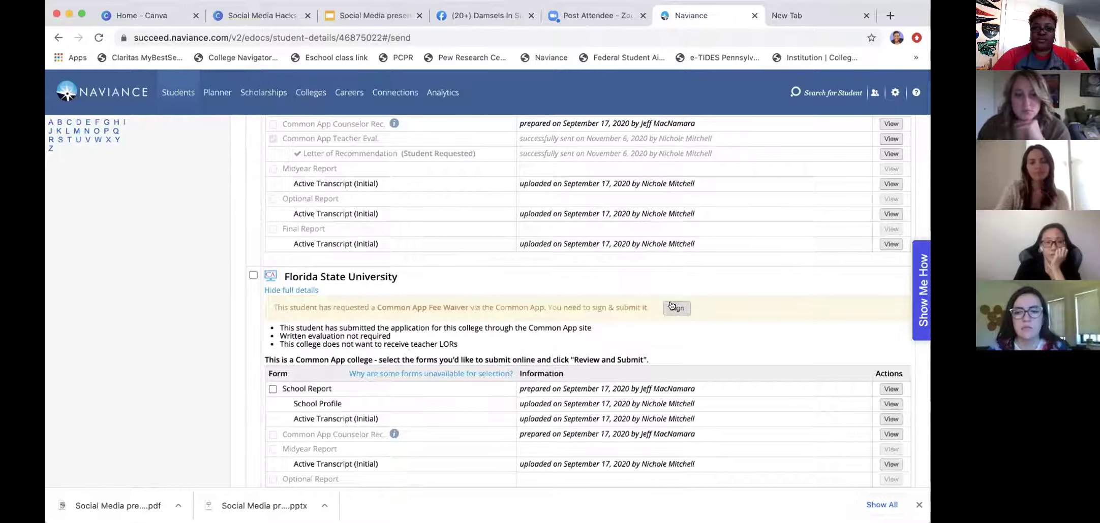
pyautogui.click(675, 307)
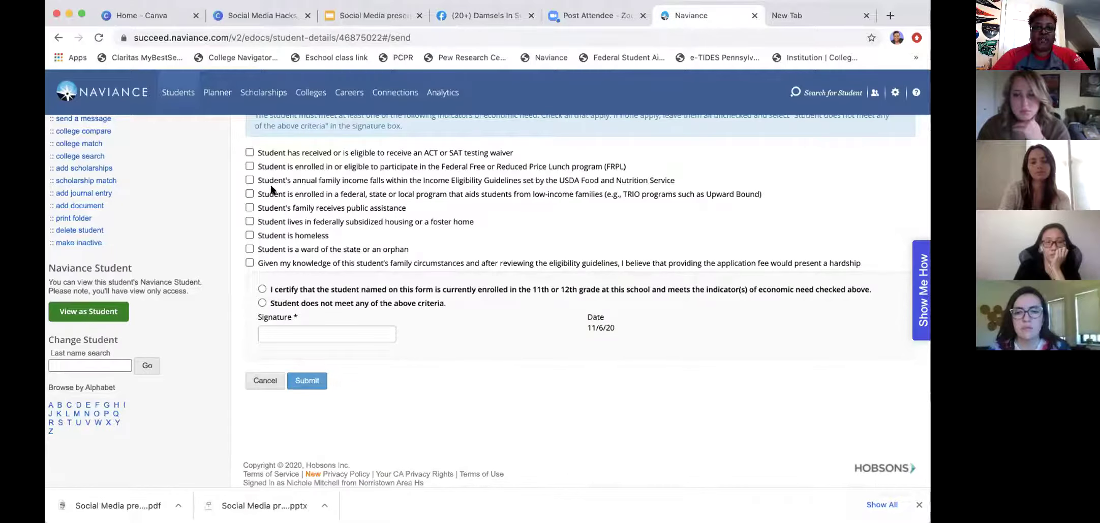
pyautogui.click(250, 167)
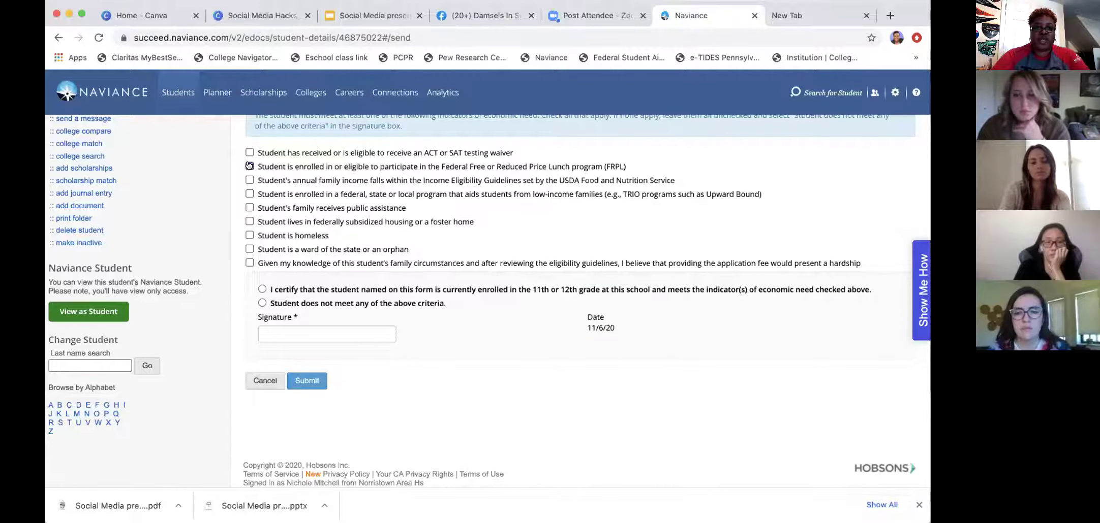
pyautogui.click(261, 289)
pyautogui.click(284, 334)
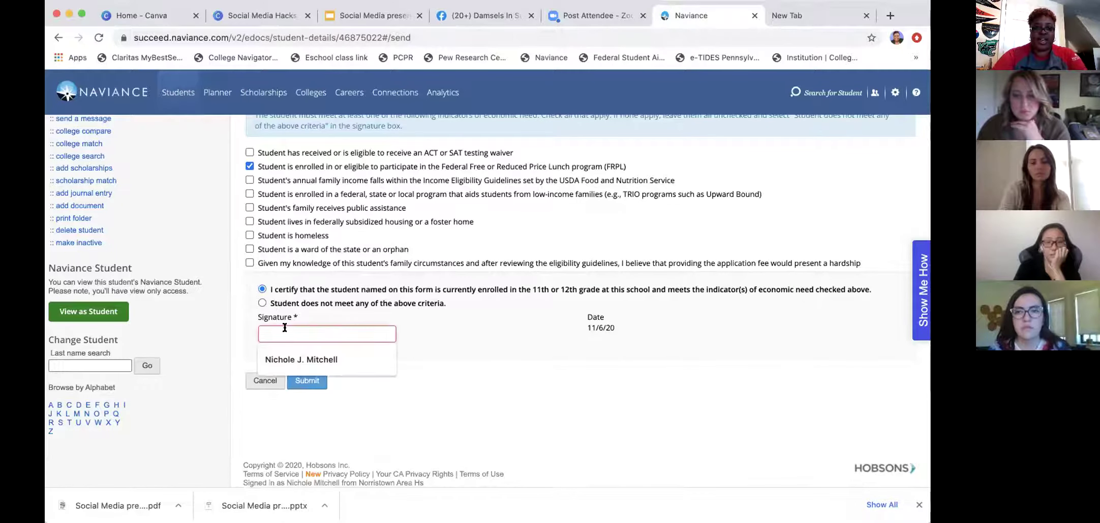
pyautogui.click(292, 360)
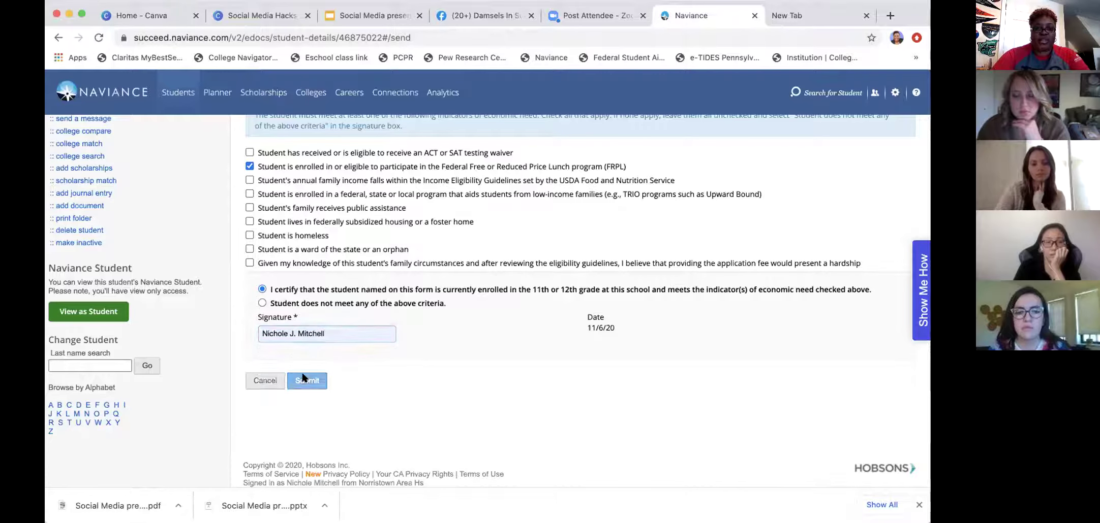
pyautogui.click(305, 381)
pyautogui.scroll(-6, 344, 345)
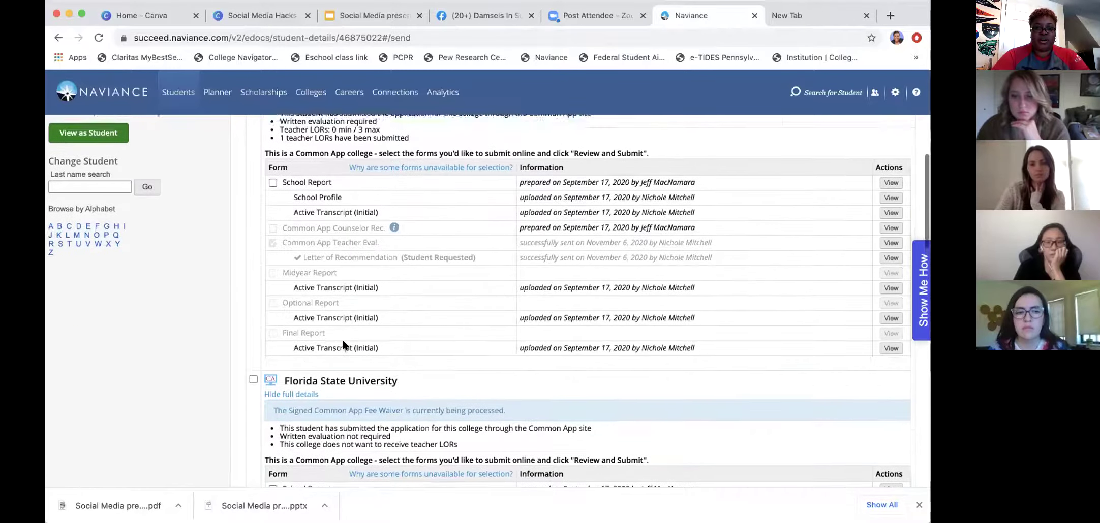
# Open Millersville's fee waiver, autofill the counselor's saved signature, submit it, and return to the top.
pyautogui.scroll(-10, 343, 345)
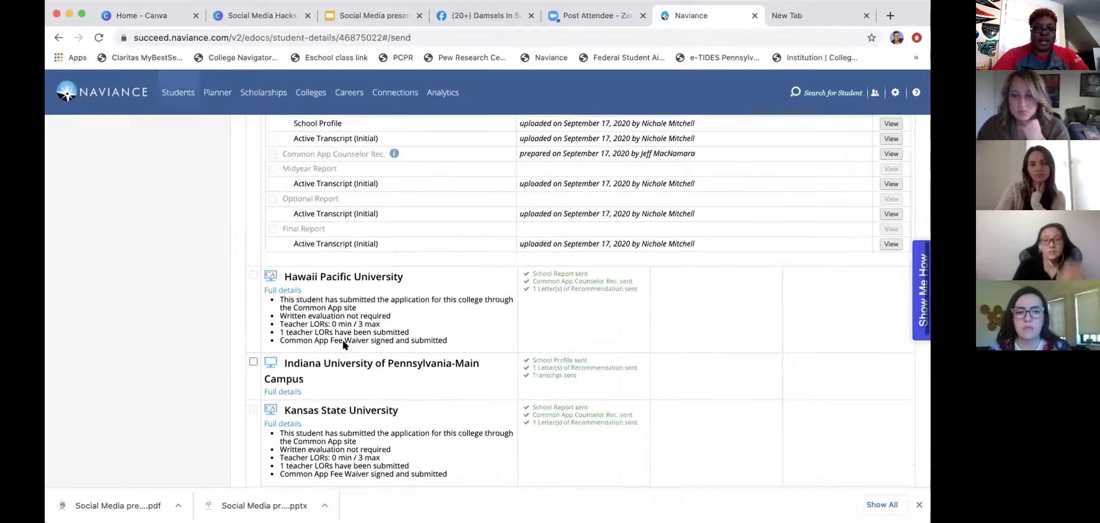
pyautogui.scroll(-4, 343, 340)
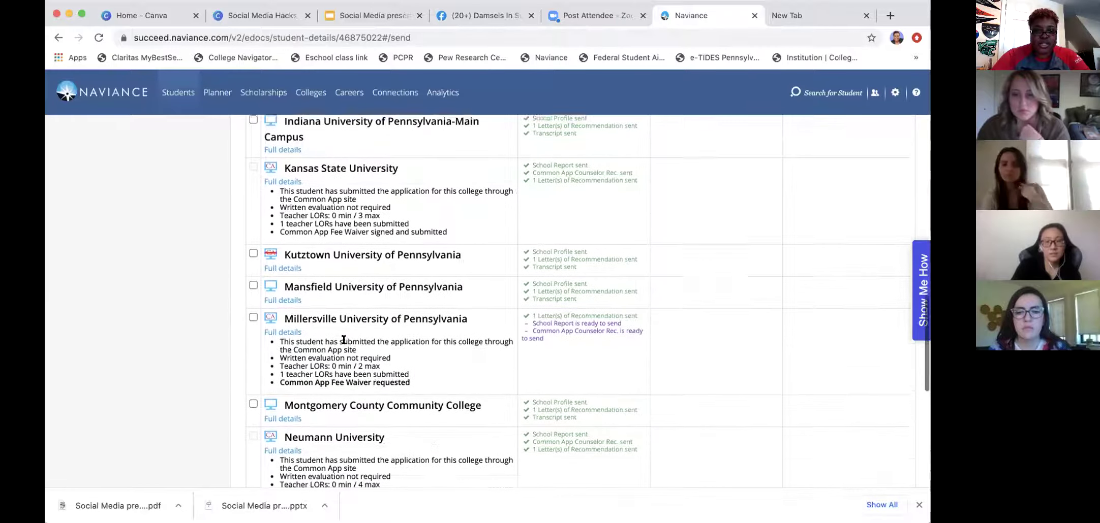
pyautogui.click(287, 328)
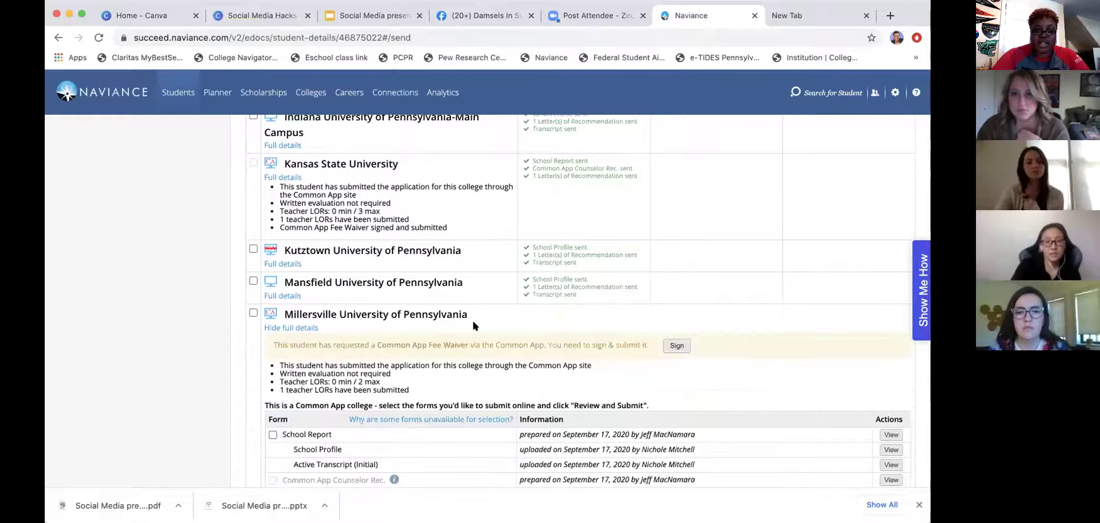
pyautogui.scroll(-2, 639, 301)
pyautogui.click(668, 298)
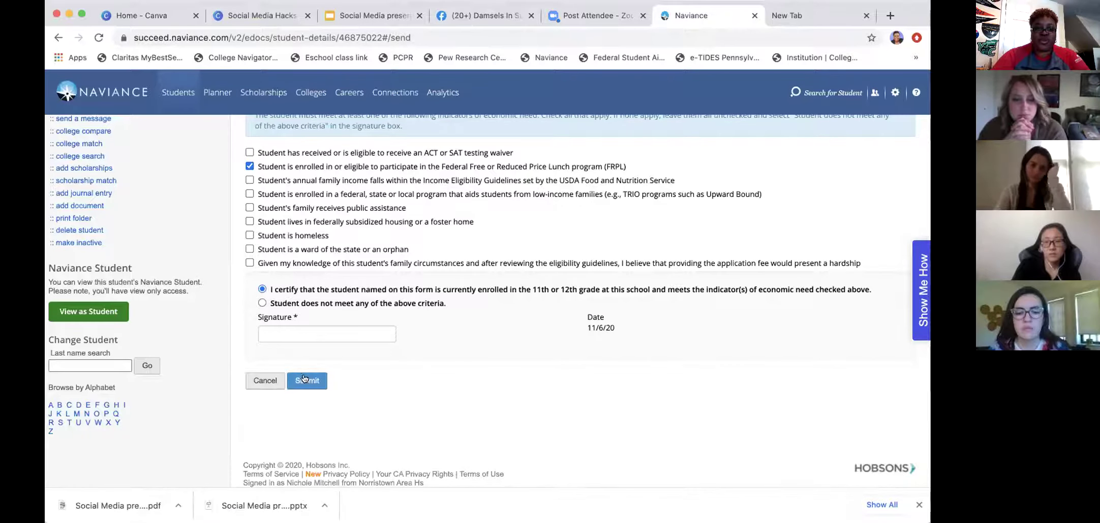
pyautogui.click(298, 332)
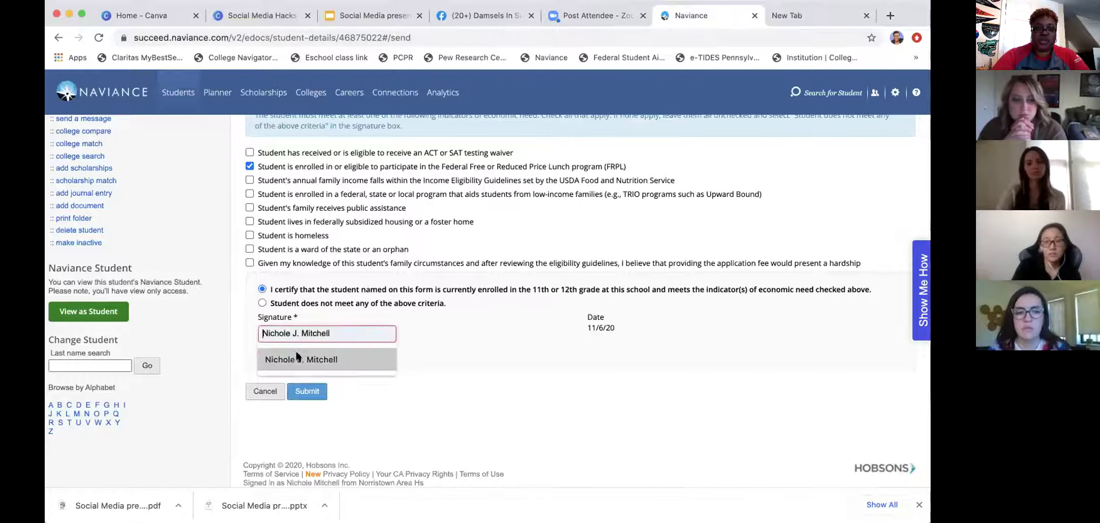
pyautogui.click(299, 359)
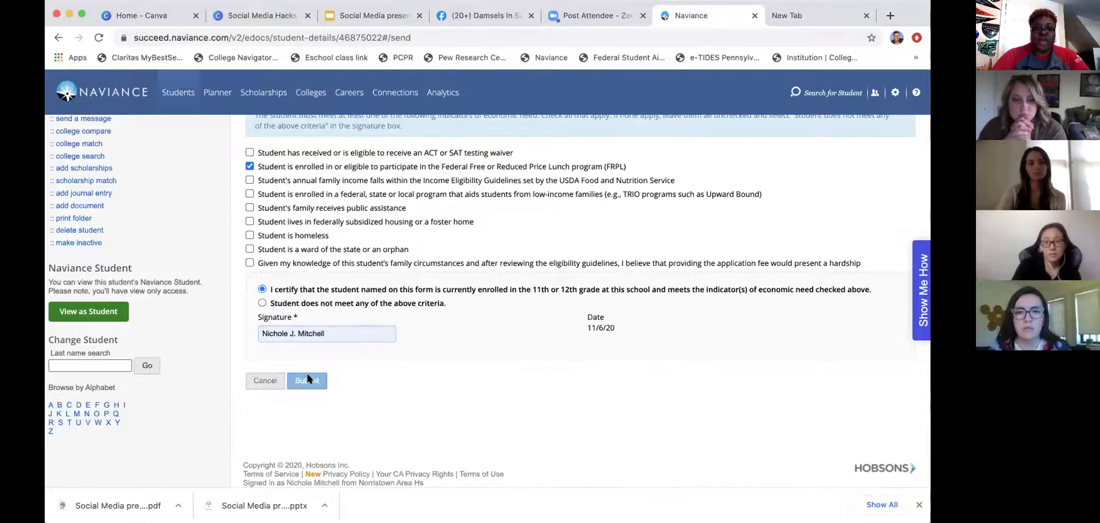
pyautogui.click(307, 380)
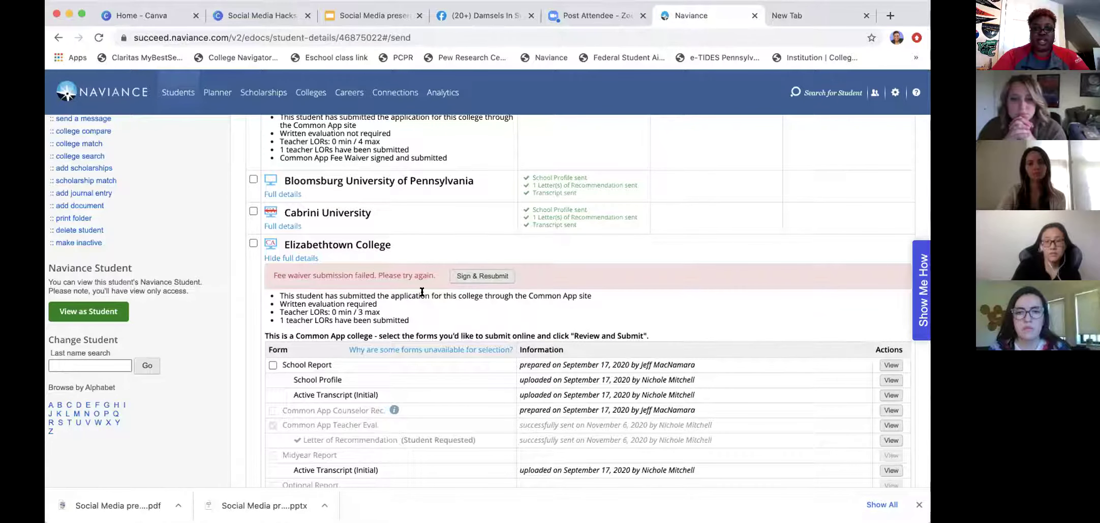
pyautogui.scroll(5, 422, 292)
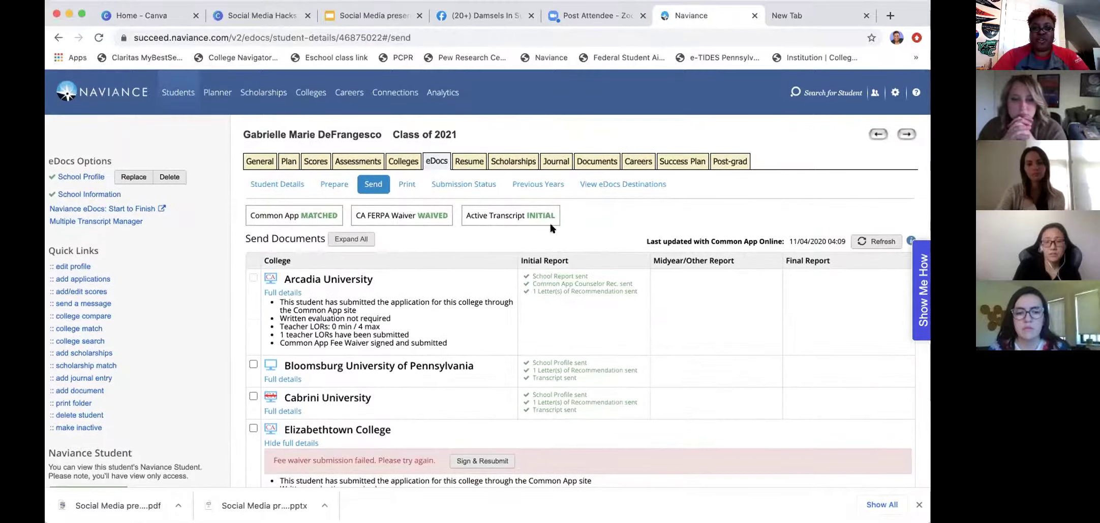